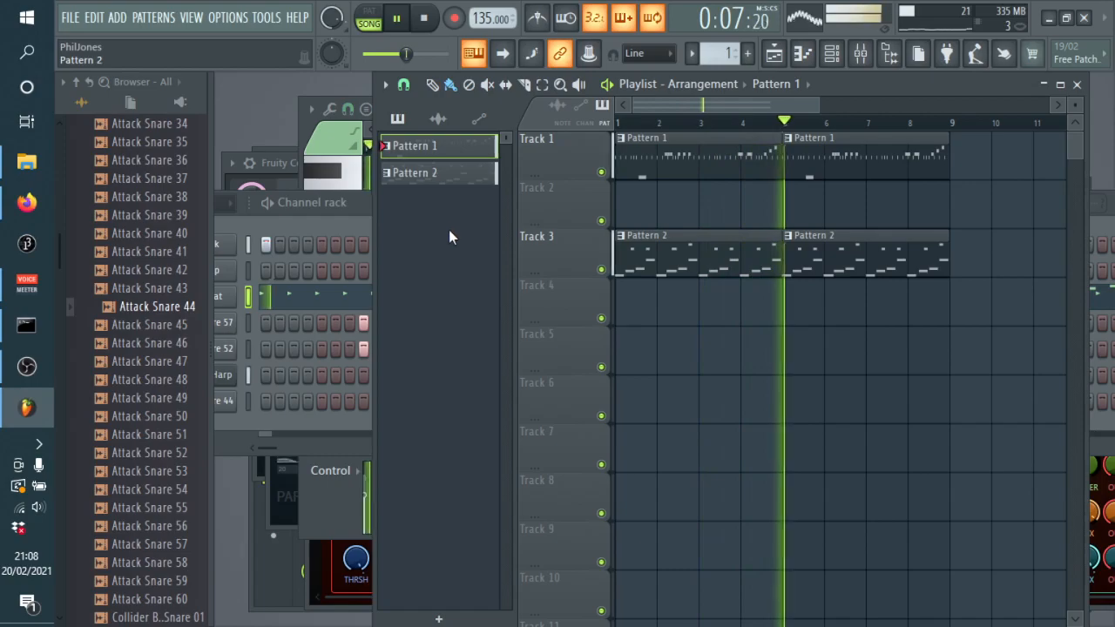
Open Pattern 2's Sonatina Harp notes in the piano roll and view the whole four-bar melody
{"action": "double_click", "coordinate": [704, 263]}
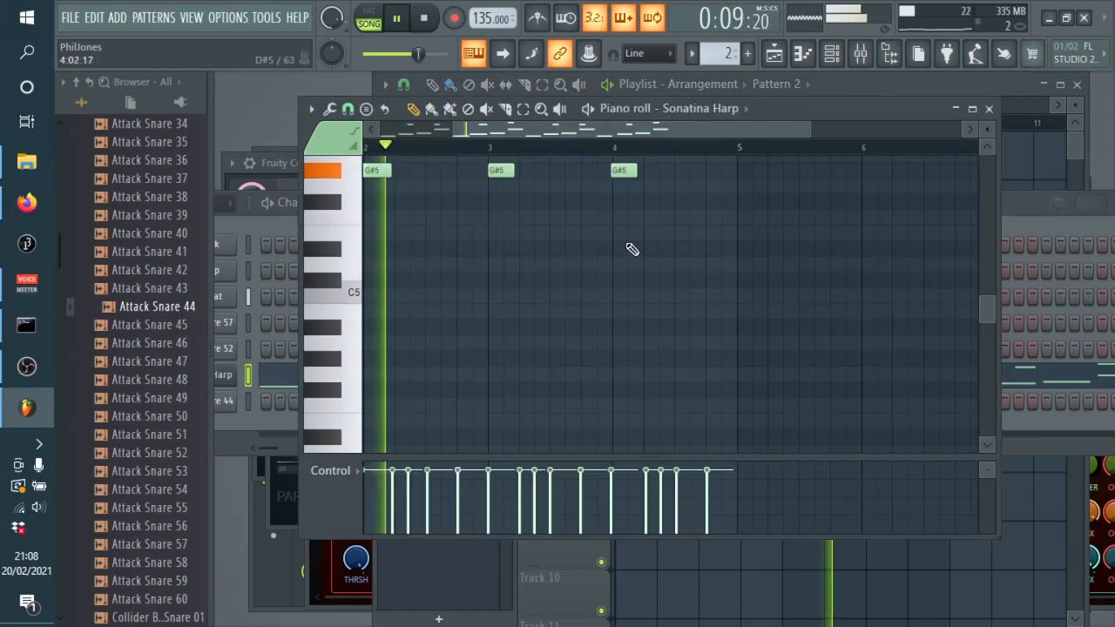
{"action": "scroll", "coordinate": [802, 326], "scroll_direction": "up", "scroll_amount": 3}
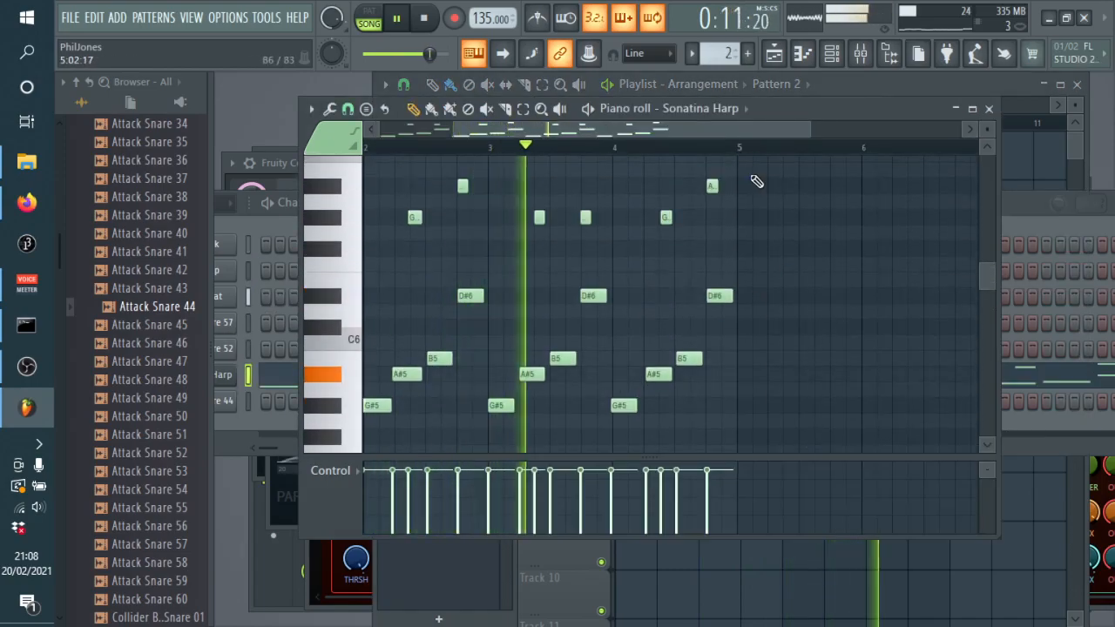
{"action": "left_click_drag", "start_coordinate": [727, 138], "coordinate": [544, 127]}
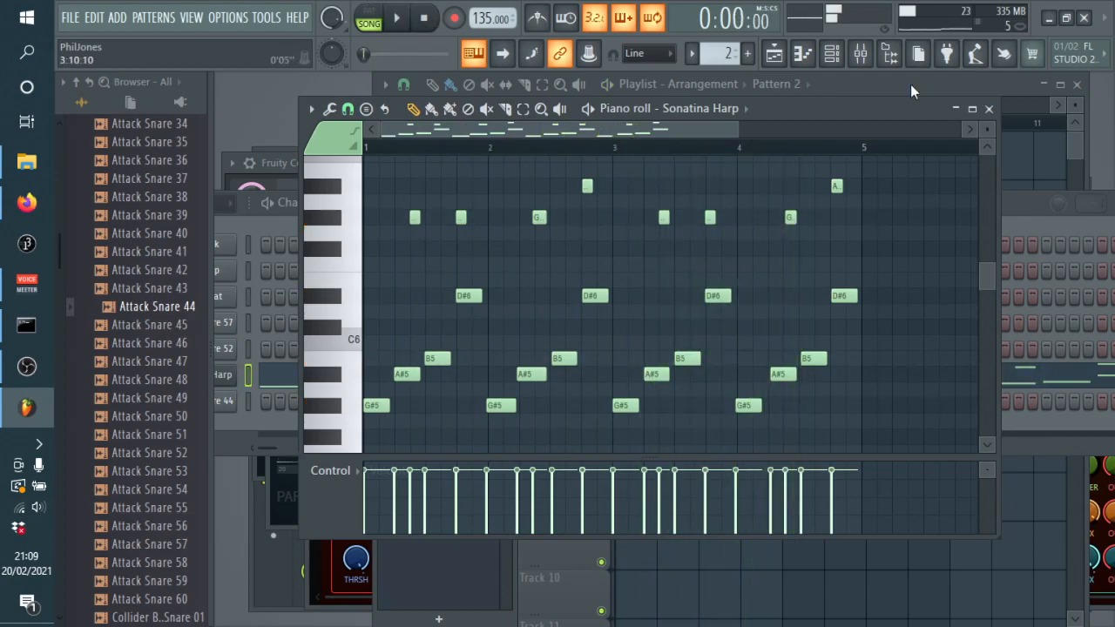
Add Gross Beat to effect slot 5 of the Sonatina Harp mixer track, using the Momentary preset with the 1/2 Speed time slot
{"action": "key", "text": "F9"}
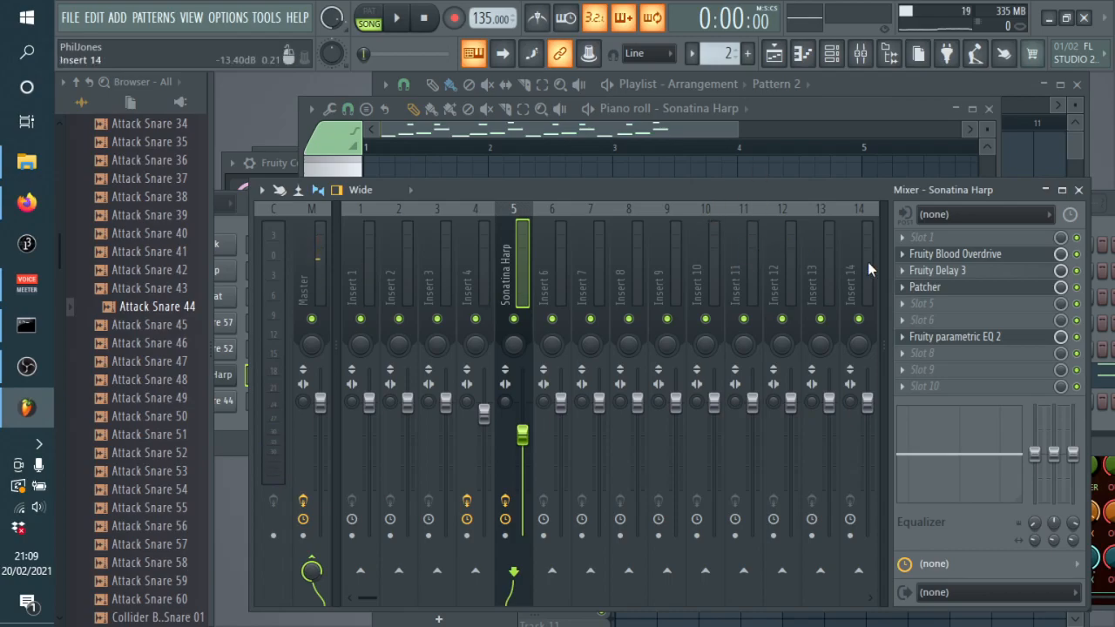
{"action": "left_click", "coordinate": [898, 304]}
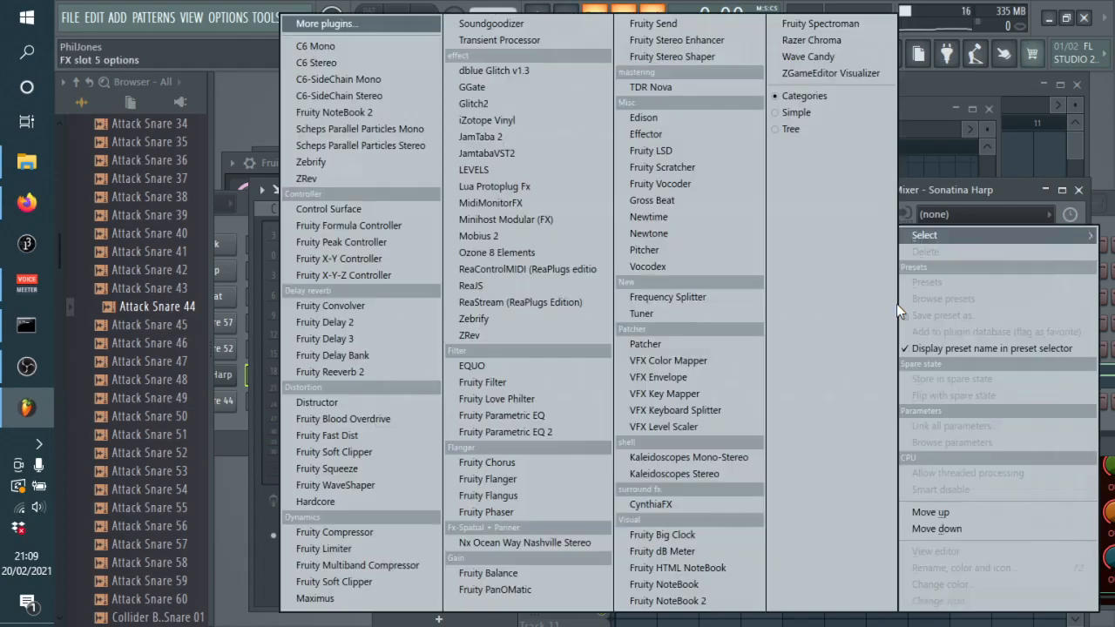
{"action": "left_click", "coordinate": [701, 195]}
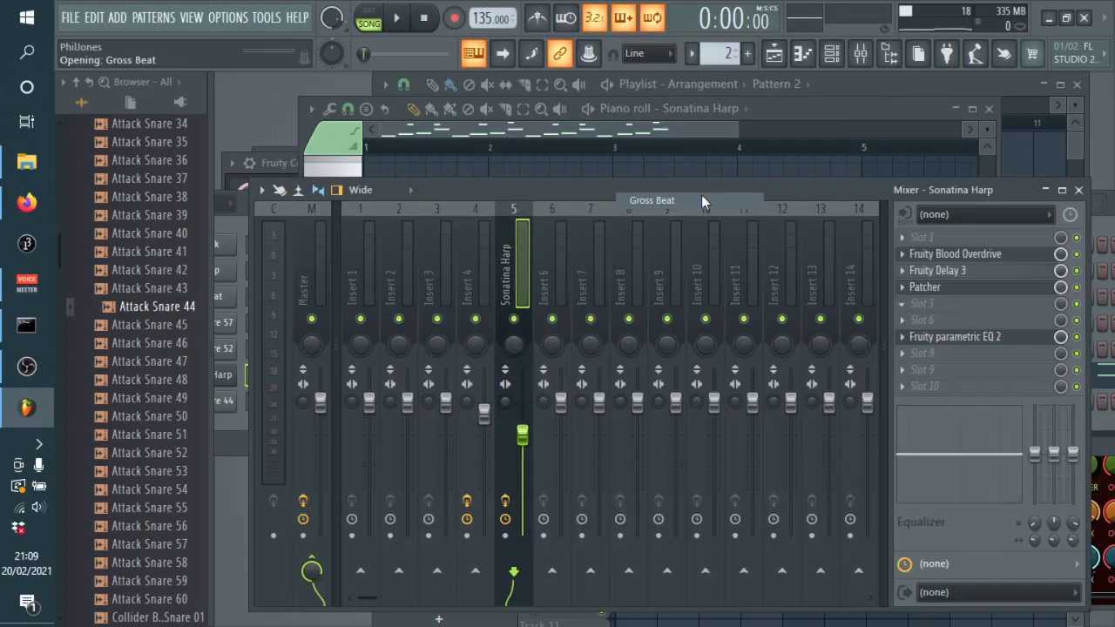
{"action": "left_click", "coordinate": [881, 105]}
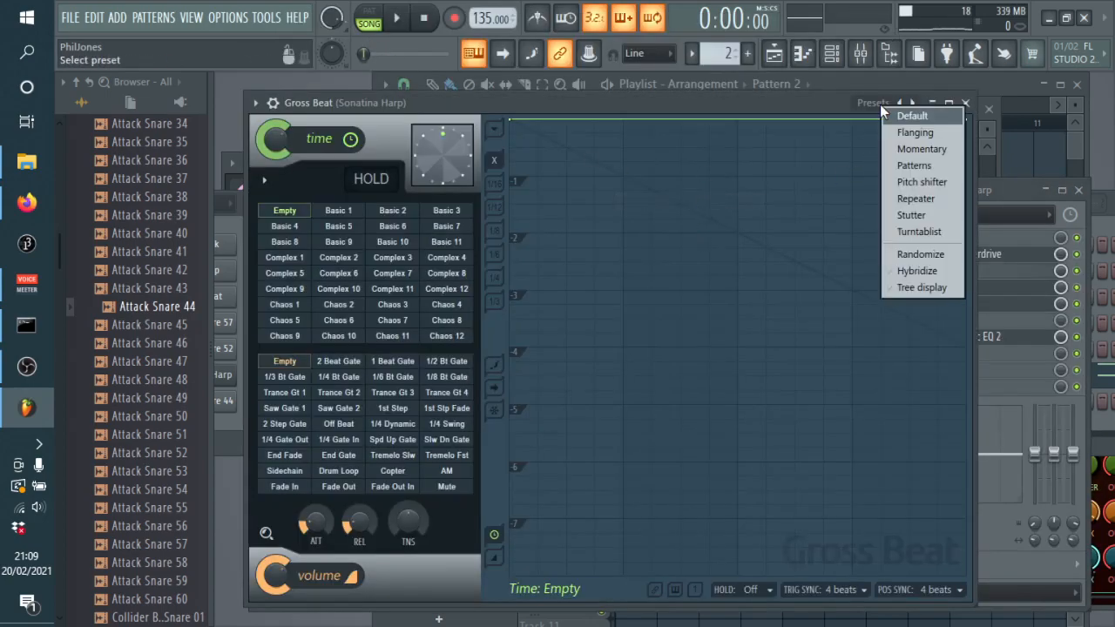
{"action": "left_click", "coordinate": [914, 150]}
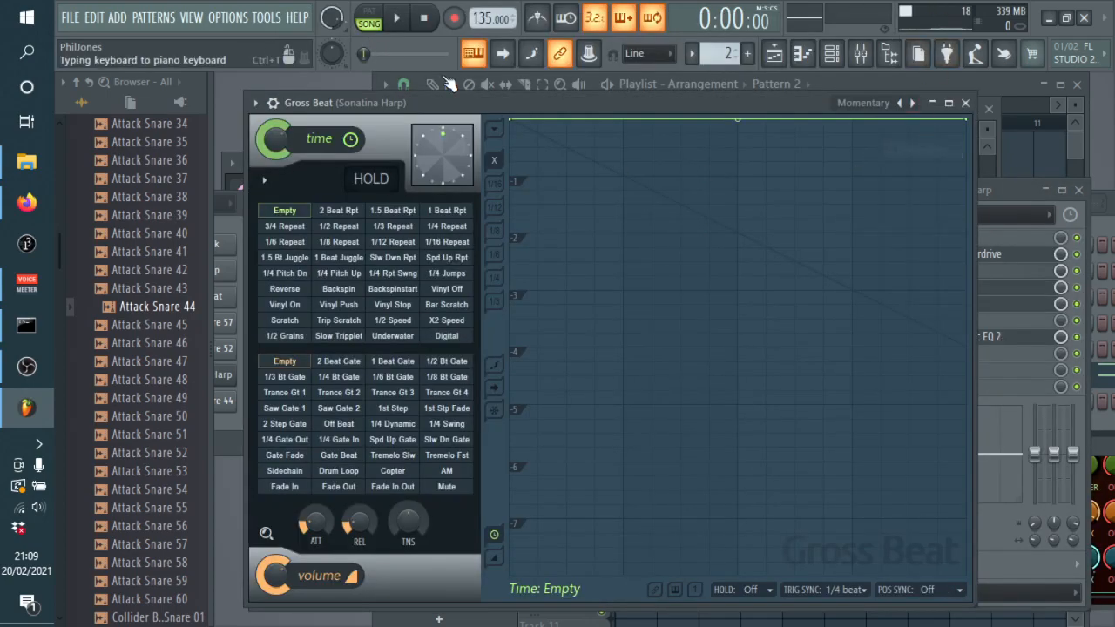
{"action": "left_click", "coordinate": [392, 321]}
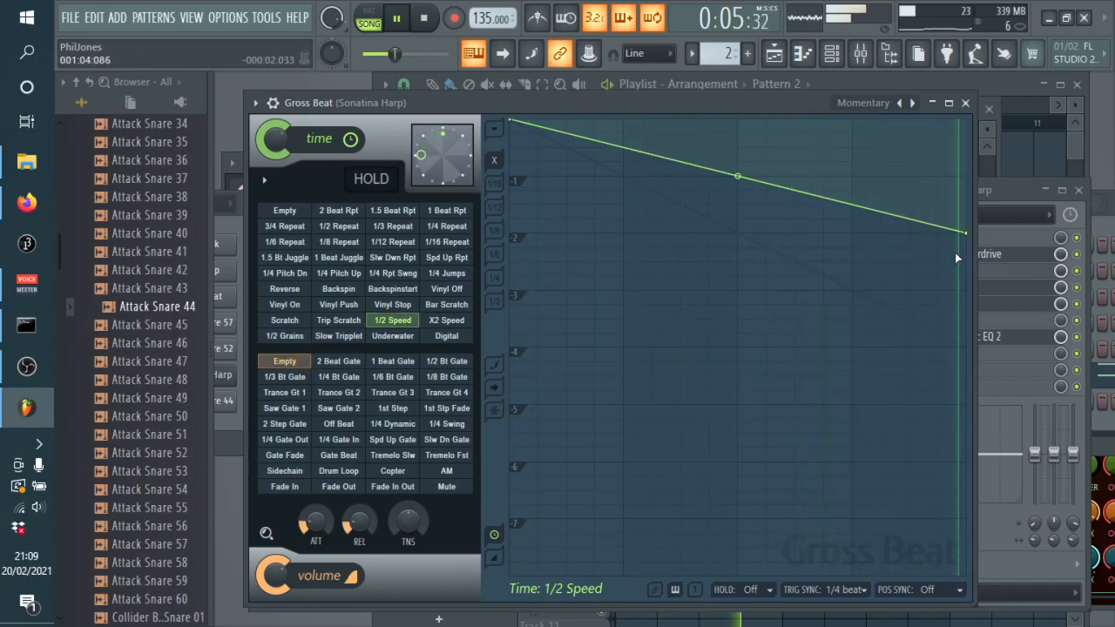
Return to the Sonatina Harp piano roll, try the short G#6 note in bar 2 at A#6, and restore its pitch
{"action": "left_click", "coordinate": [1010, 183]}
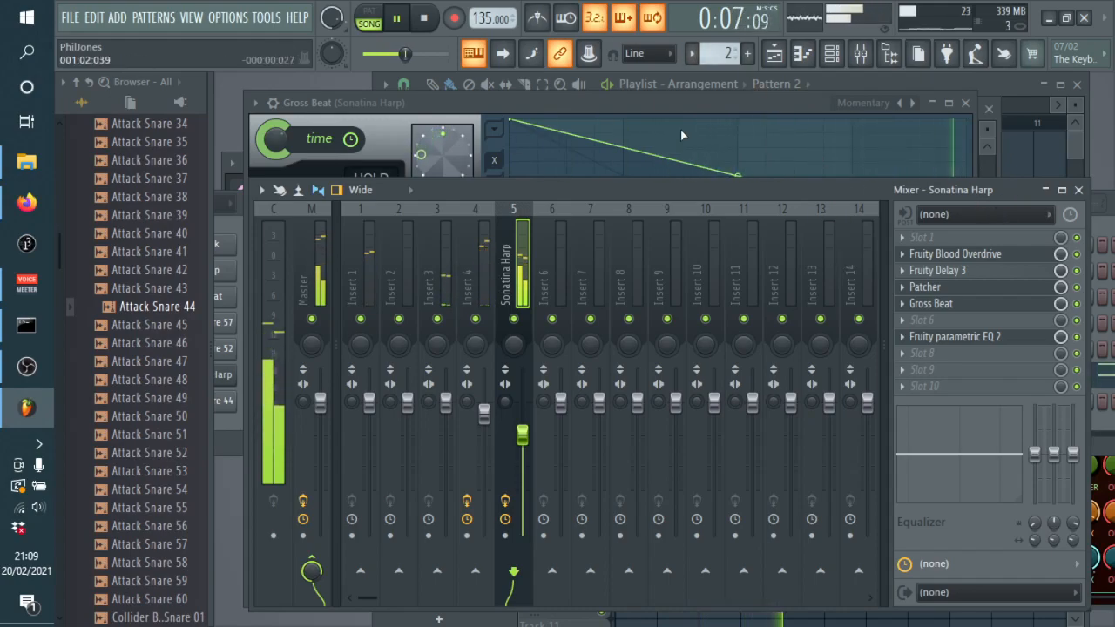
{"action": "left_click", "coordinate": [807, 61]}
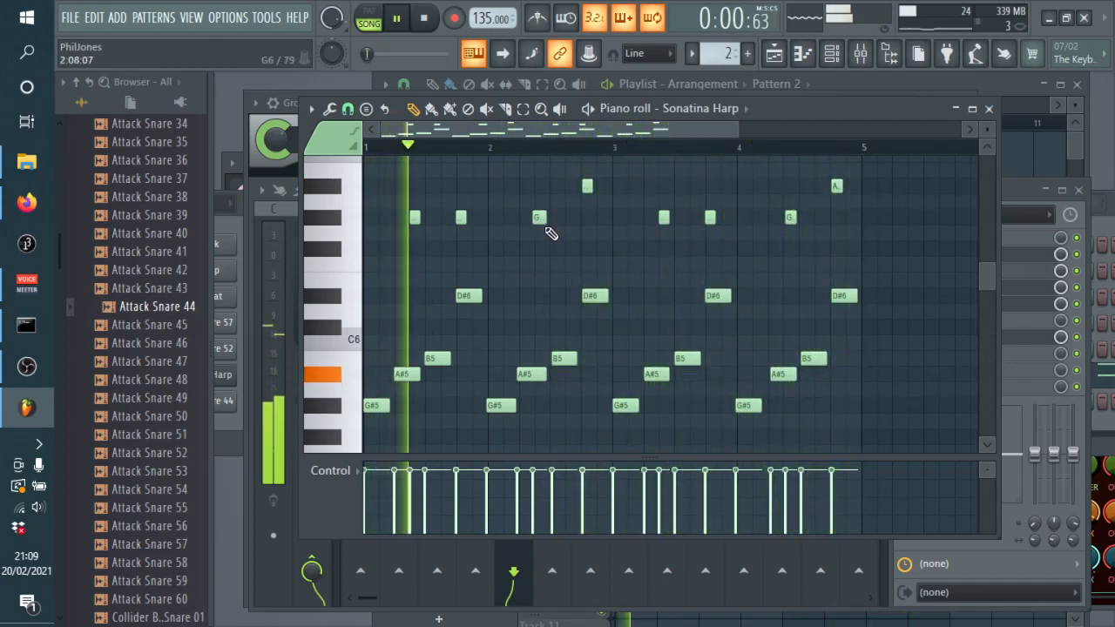
{"action": "left_click_drag", "start_coordinate": [538, 216], "coordinate": [539, 185]}
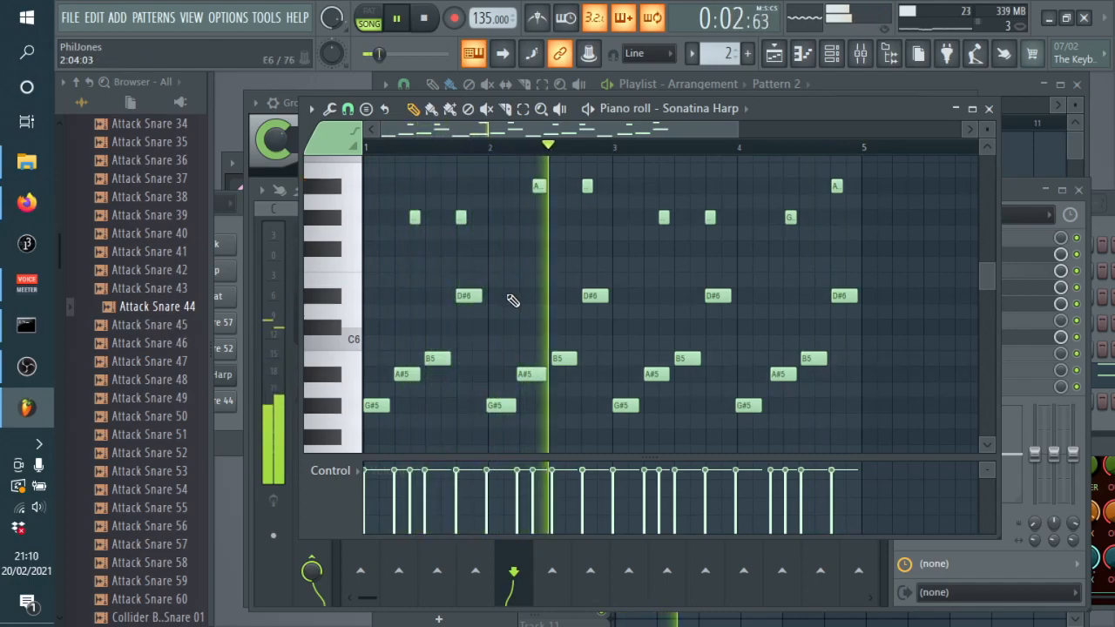
{"action": "left_click_drag", "start_coordinate": [539, 186], "coordinate": [538, 218]}
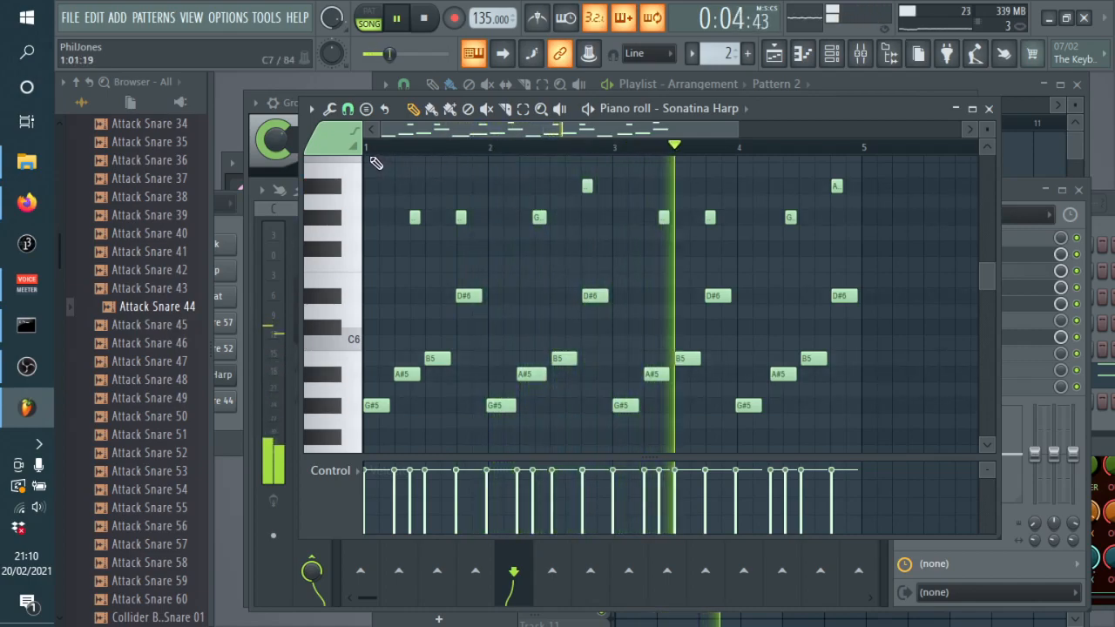
Mark time ranges around the first bar of the harp melody and clear the selection
{"action": "left_click_drag", "start_coordinate": [370, 161], "coordinate": [493, 174]}
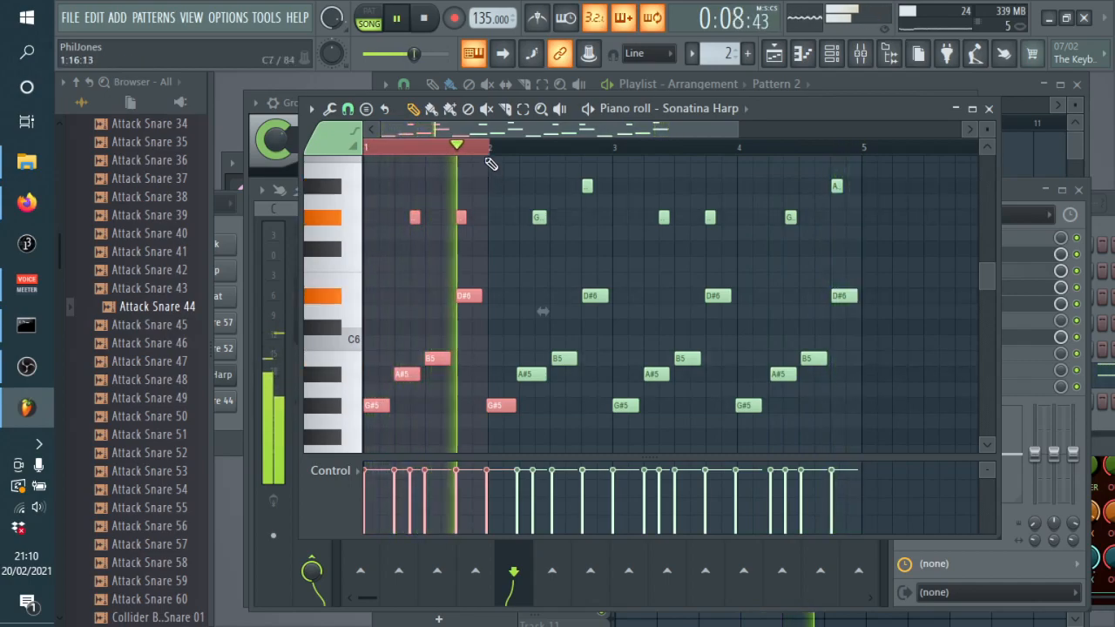
{"action": "mouse_move", "coordinate": [366, 149]}
{"action": "left_mouse_down"}
{"action": "mouse_move", "coordinate": [427, 153]}
{"action": "mouse_move", "coordinate": [366, 154]}
{"action": "left_mouse_up"}
{"action": "left_click_drag", "start_coordinate": [490, 151], "coordinate": [427, 165]}
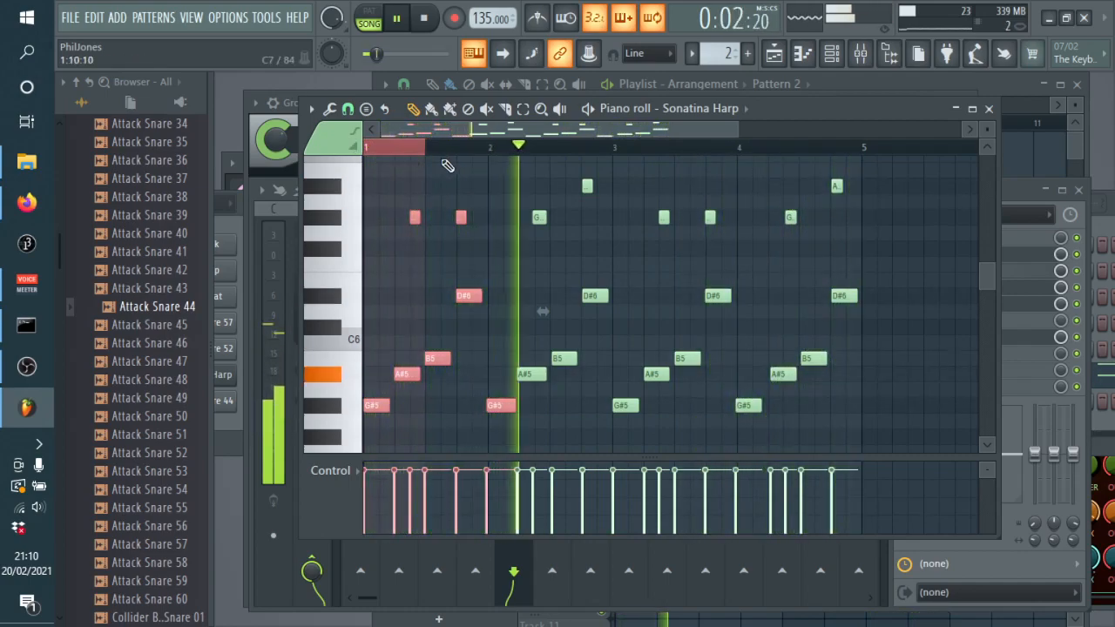
{"action": "mouse_move", "coordinate": [427, 158]}
{"action": "left_mouse_down"}
{"action": "mouse_move", "coordinate": [502, 174]}
{"action": "mouse_move", "coordinate": [365, 173]}
{"action": "left_mouse_up"}
{"action": "left_click_drag", "start_coordinate": [490, 157], "coordinate": [551, 175]}
{"action": "right_click", "coordinate": [551, 176]}
{"action": "left_click_drag", "start_coordinate": [490, 155], "coordinate": [402, 158]}
{"action": "double_click", "coordinate": [401, 157]}
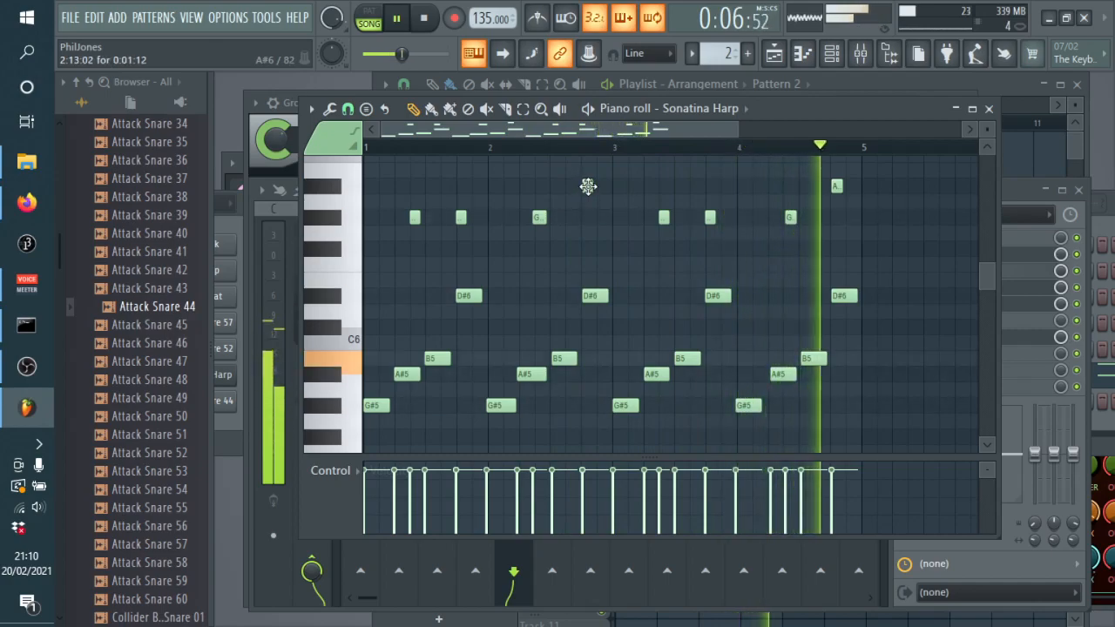
Compare the short upper note in bar 2 at A#6 and G#6 against playback, leaving it at G#6
{"action": "left_click", "coordinate": [537, 184]}
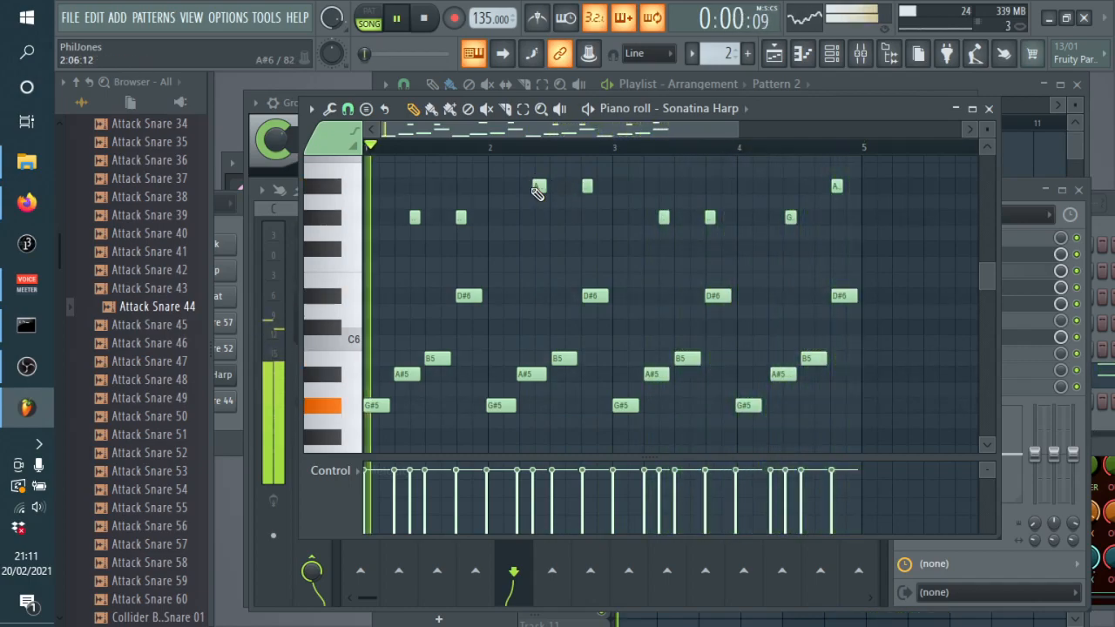
{"action": "left_click_drag", "start_coordinate": [537, 192], "coordinate": [540, 219]}
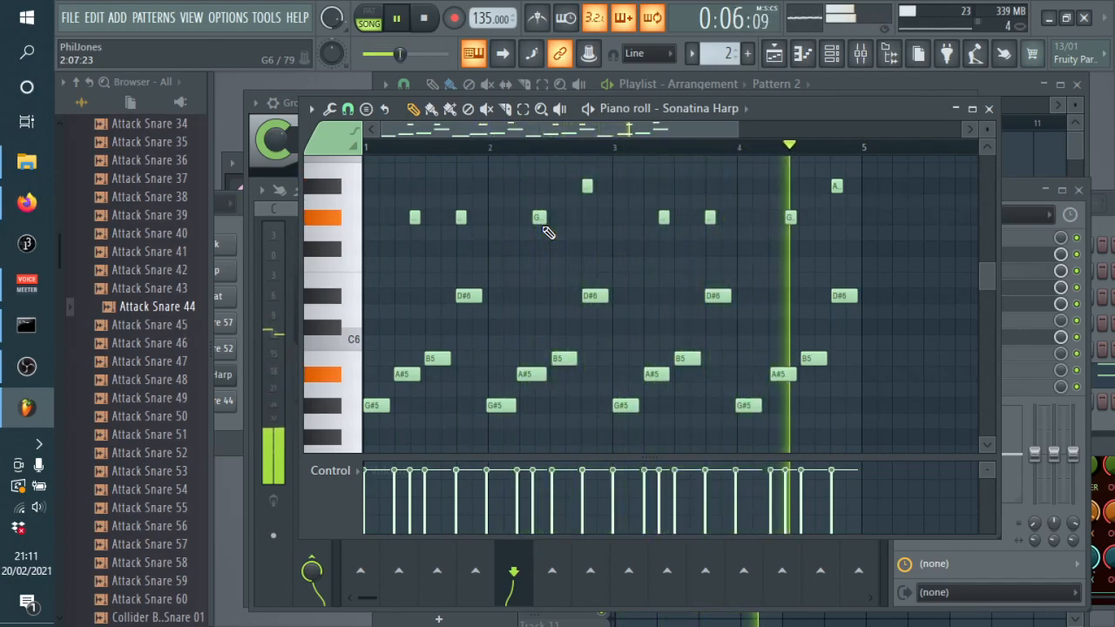
{"action": "left_click", "coordinate": [425, 18]}
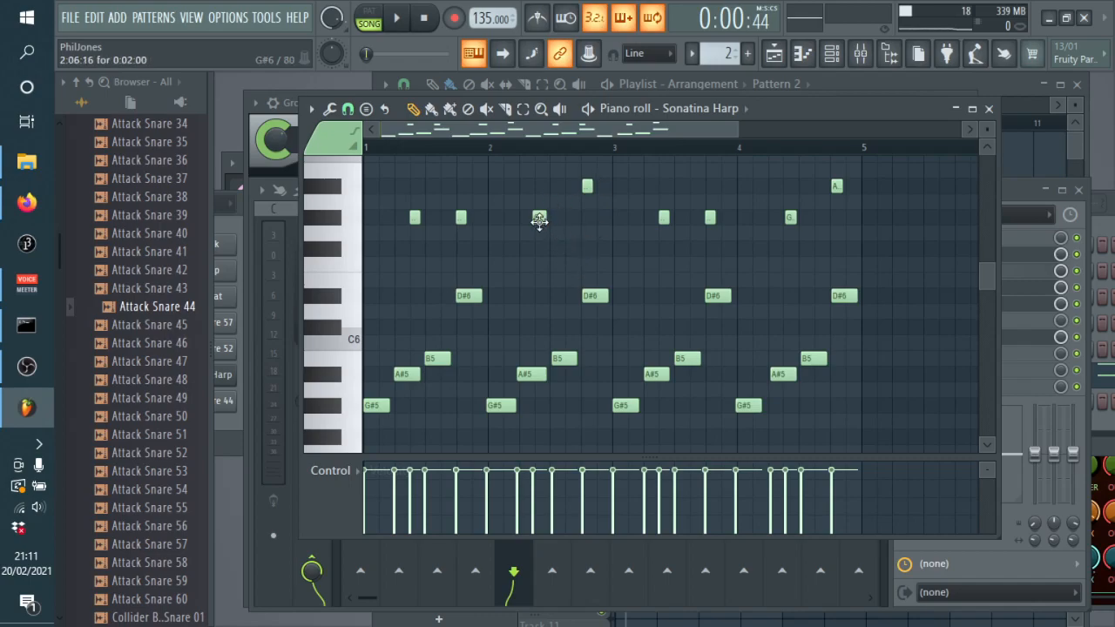
{"action": "left_click_drag", "start_coordinate": [539, 220], "coordinate": [537, 185]}
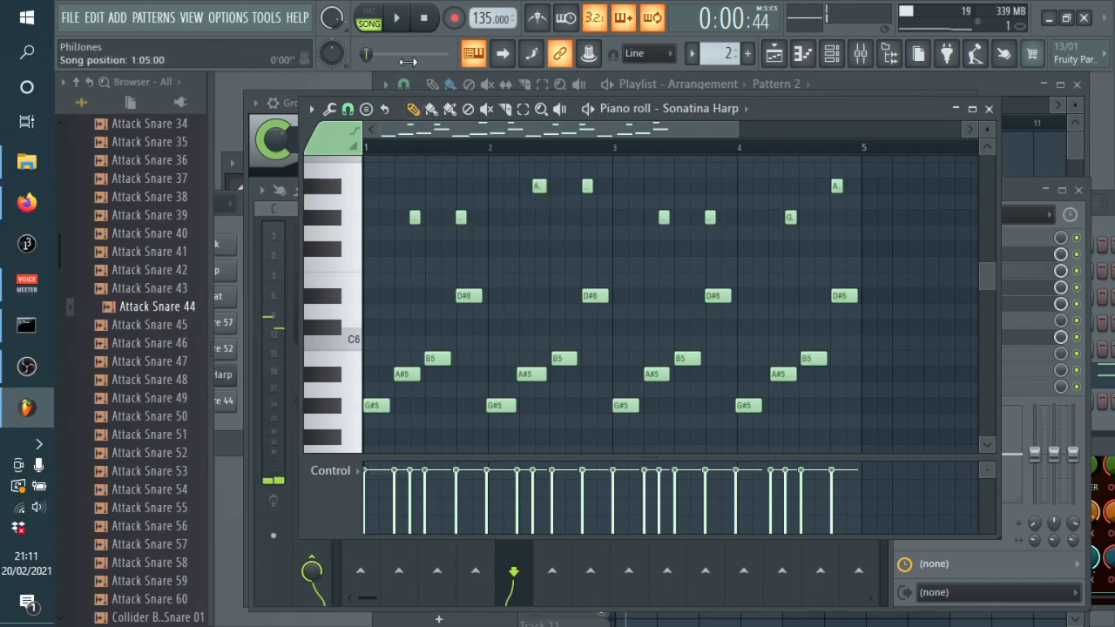
{"action": "left_click", "coordinate": [405, 24]}
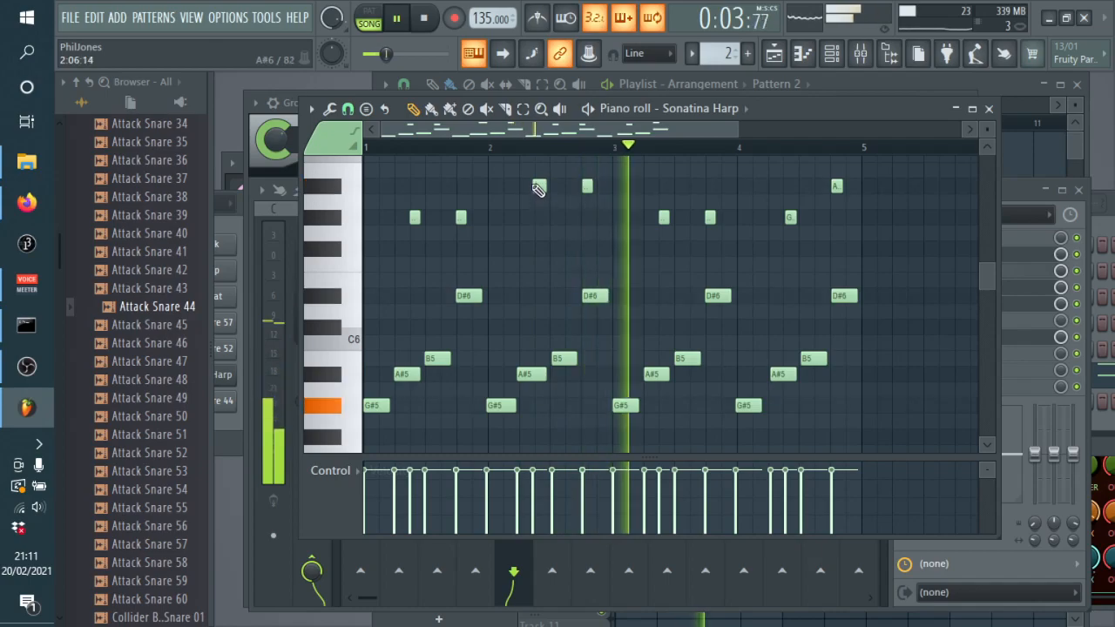
{"action": "left_click_drag", "start_coordinate": [536, 184], "coordinate": [539, 217]}
{"action": "left_click", "coordinate": [424, 20]}
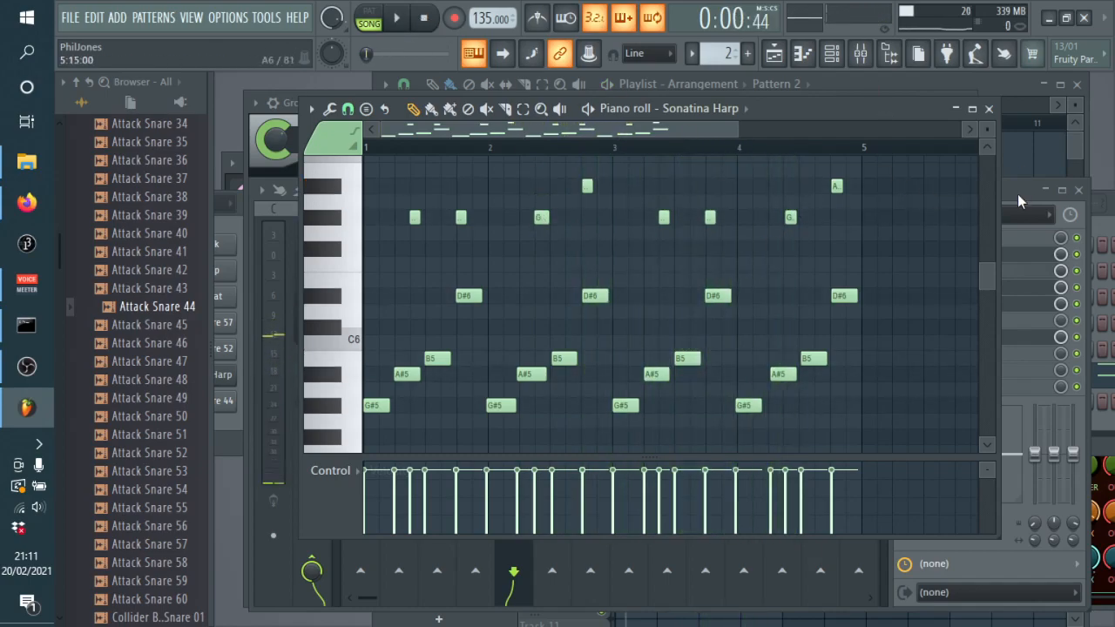
Reopen Gross Beat on the Sonatina Harp mixer track and adjust its time mix while listening to the song
{"action": "left_click", "coordinate": [1017, 193]}
{"action": "left_click", "coordinate": [958, 304]}
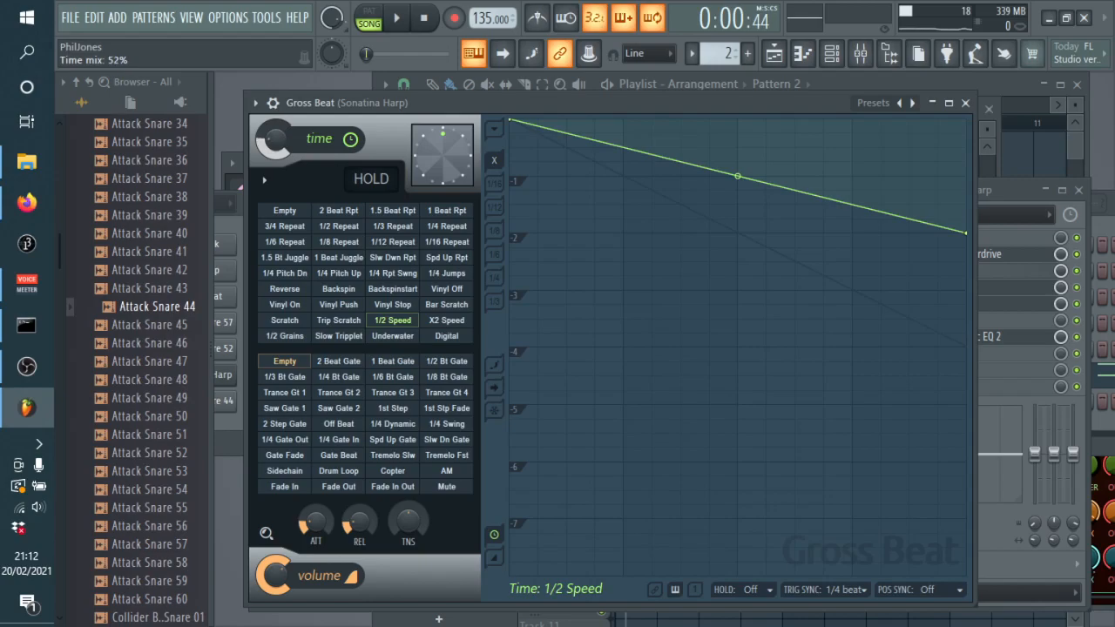
{"action": "left_click", "coordinate": [398, 19]}
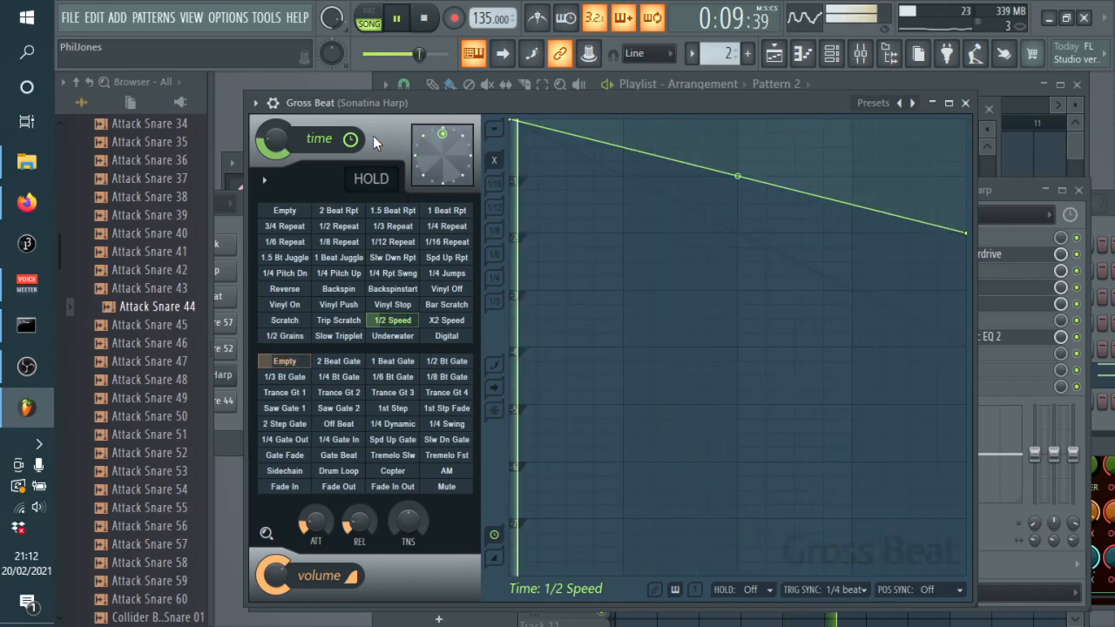
{"action": "scroll", "coordinate": [282, 141], "scroll_direction": "down", "scroll_amount": 5}
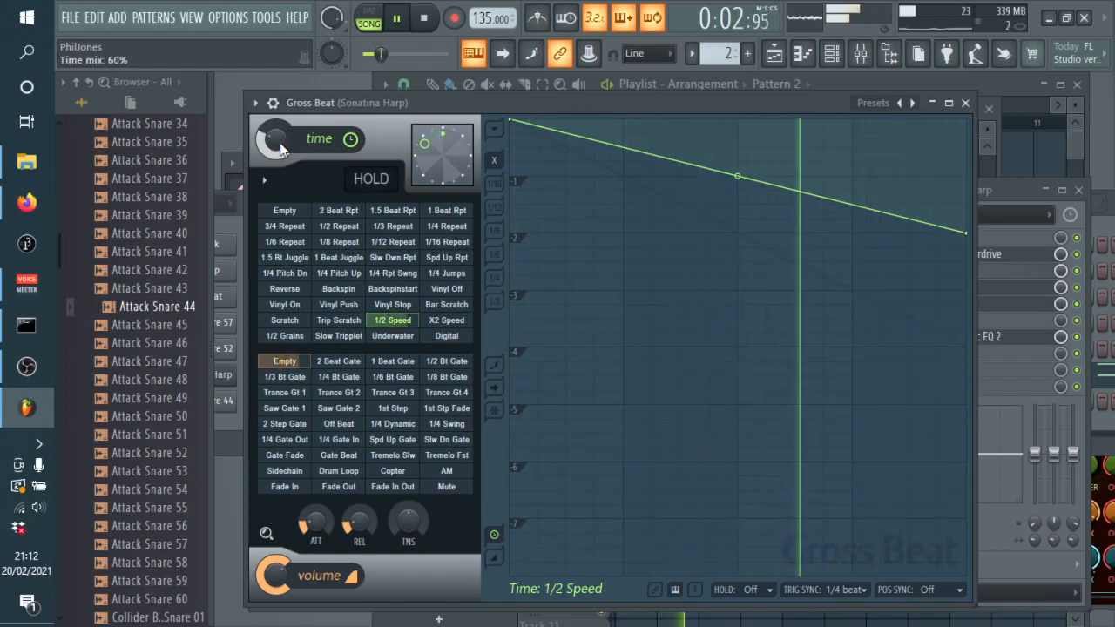
{"action": "left_click_drag", "start_coordinate": [275, 143], "coordinate": [275, 83]}
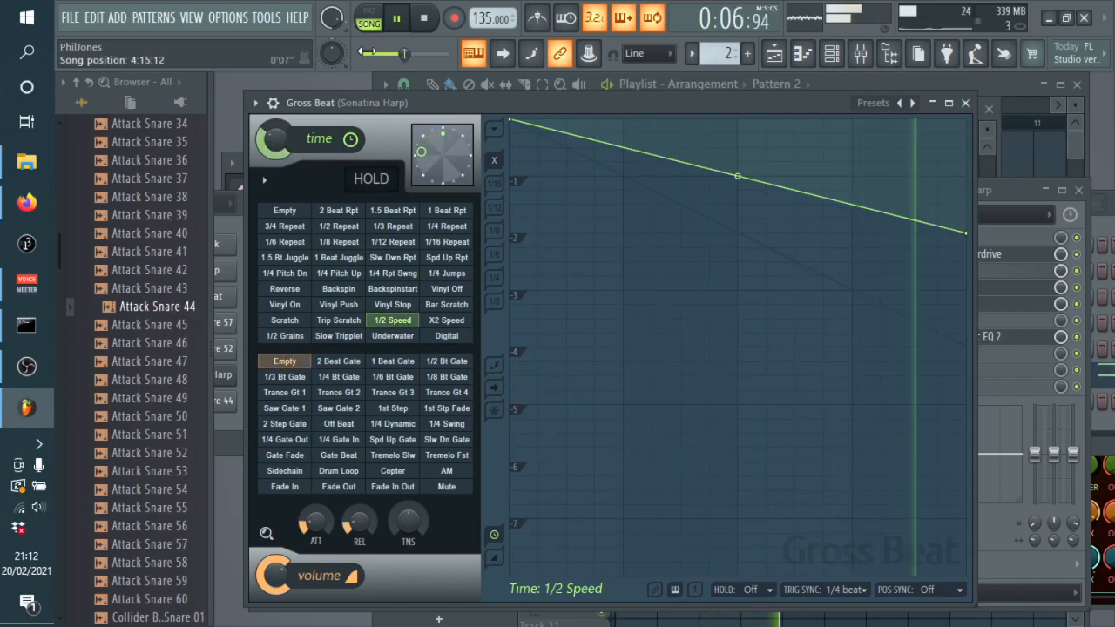
{"action": "key", "text": "space"}
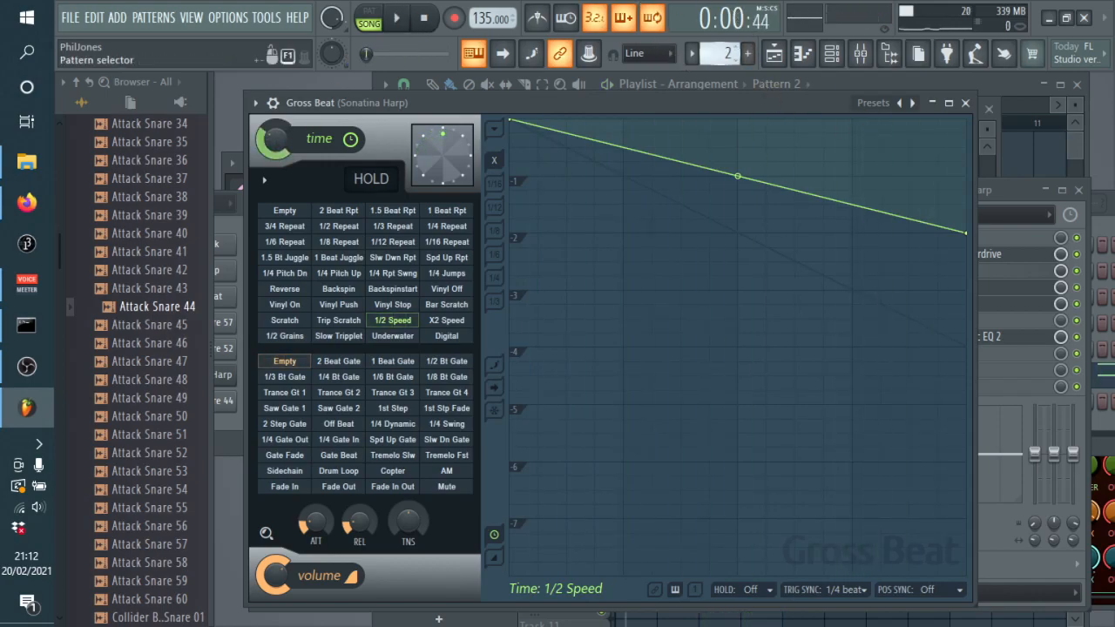
Quick render Pattern 2 as an audio clip and place it on playlist Track 4 at bars 1 and 5
{"action": "left_click", "coordinate": [724, 54]}
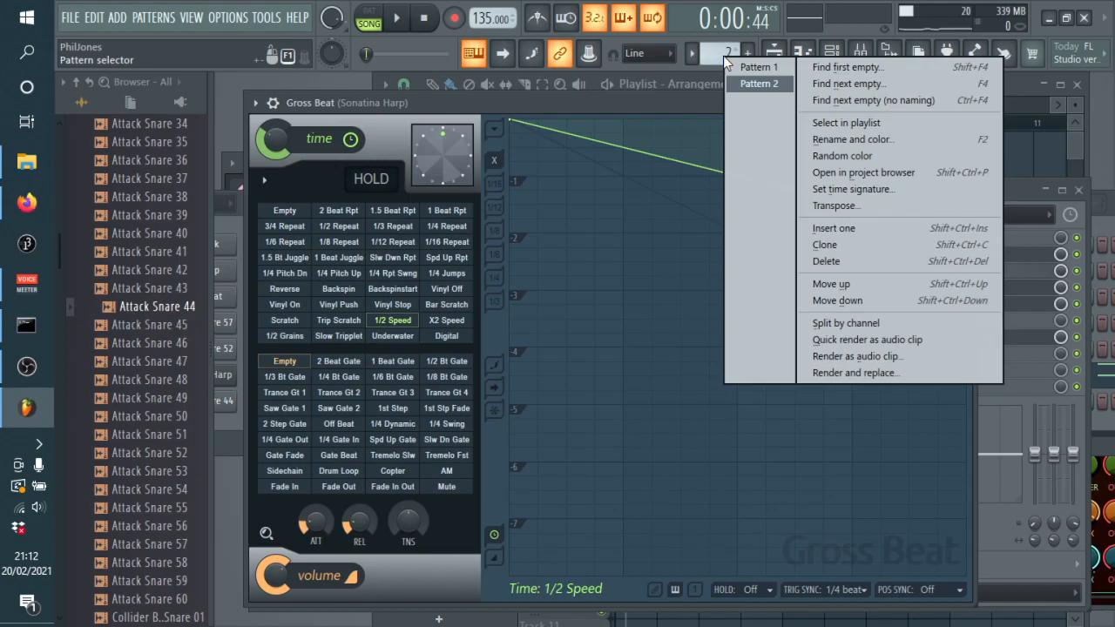
{"action": "left_click", "coordinate": [905, 340]}
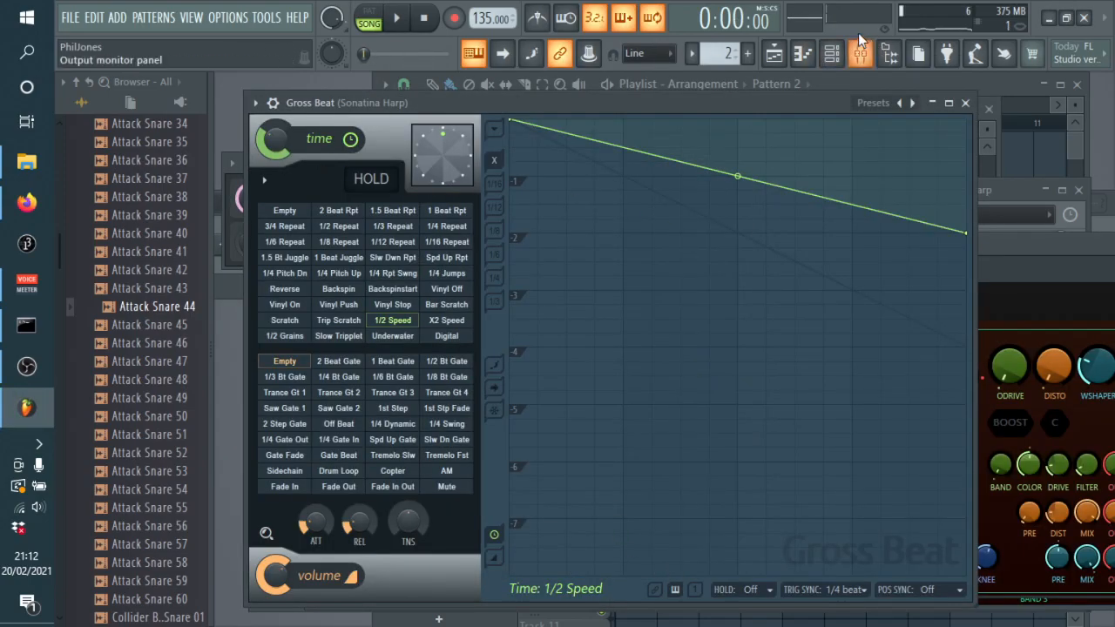
{"action": "left_click", "coordinate": [774, 55]}
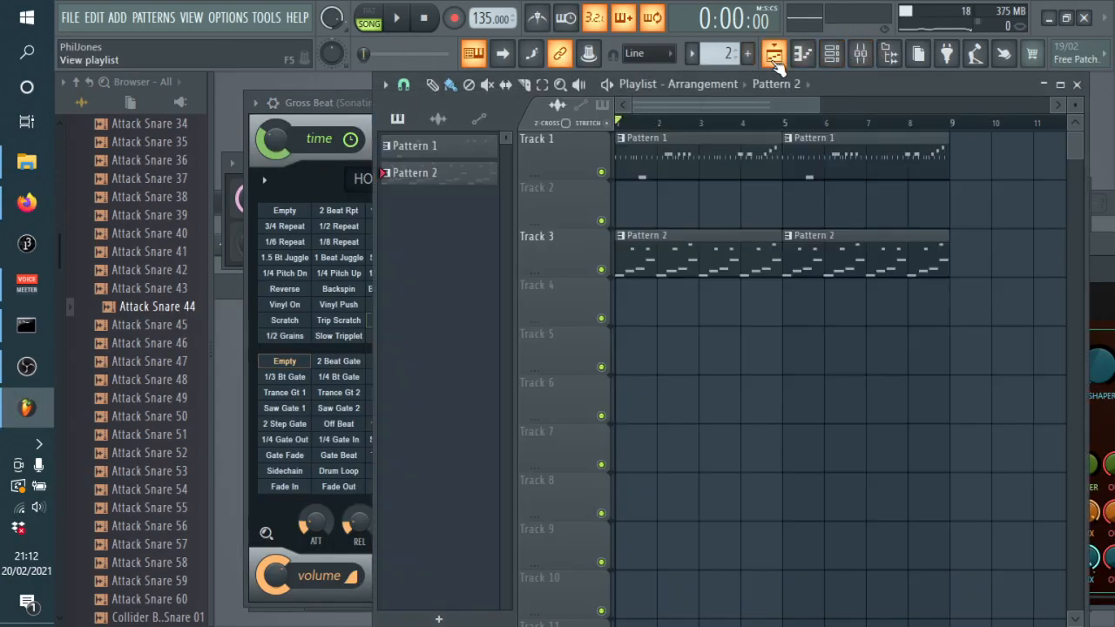
{"action": "left_click", "coordinate": [622, 312]}
{"action": "left_click", "coordinate": [794, 311]}
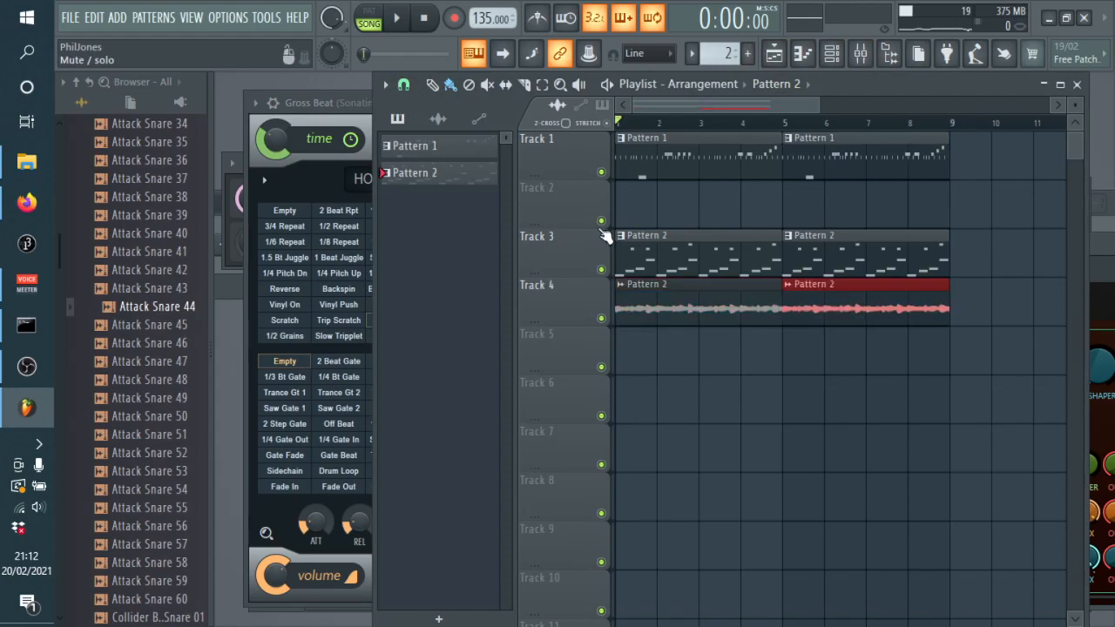
Delete both original Pattern 2 clips from Track 3 and play the arrangement with the audio track muted and unmuted
{"action": "right_click", "coordinate": [759, 261]}
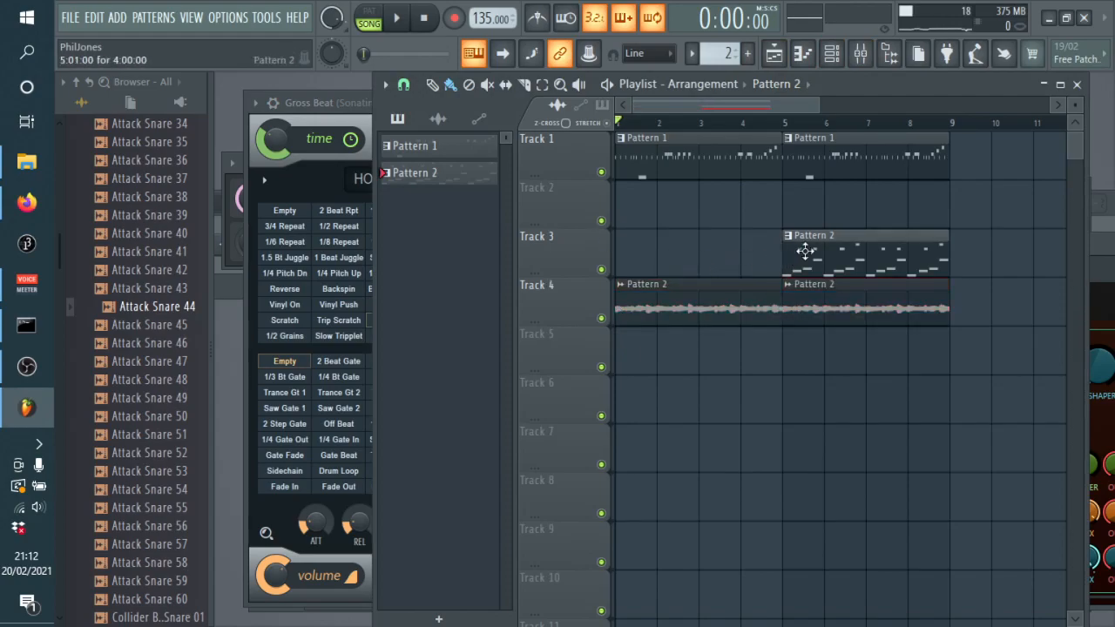
{"action": "right_click", "coordinate": [868, 254]}
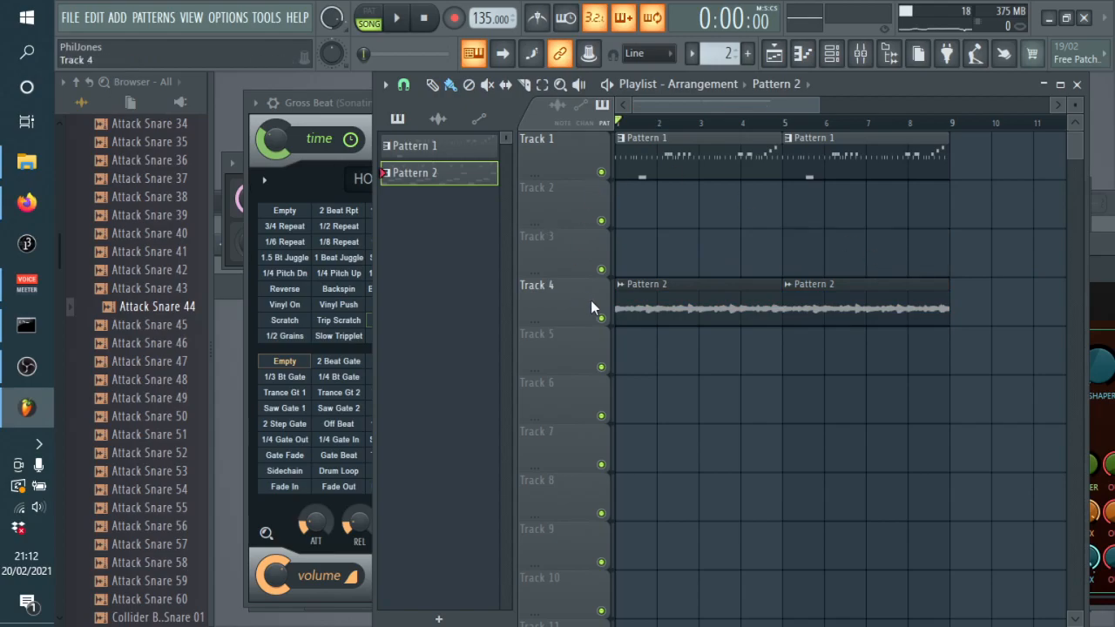
{"action": "left_click", "coordinate": [602, 318]}
{"action": "left_click", "coordinate": [405, 28]}
{"action": "left_click", "coordinate": [601, 318]}
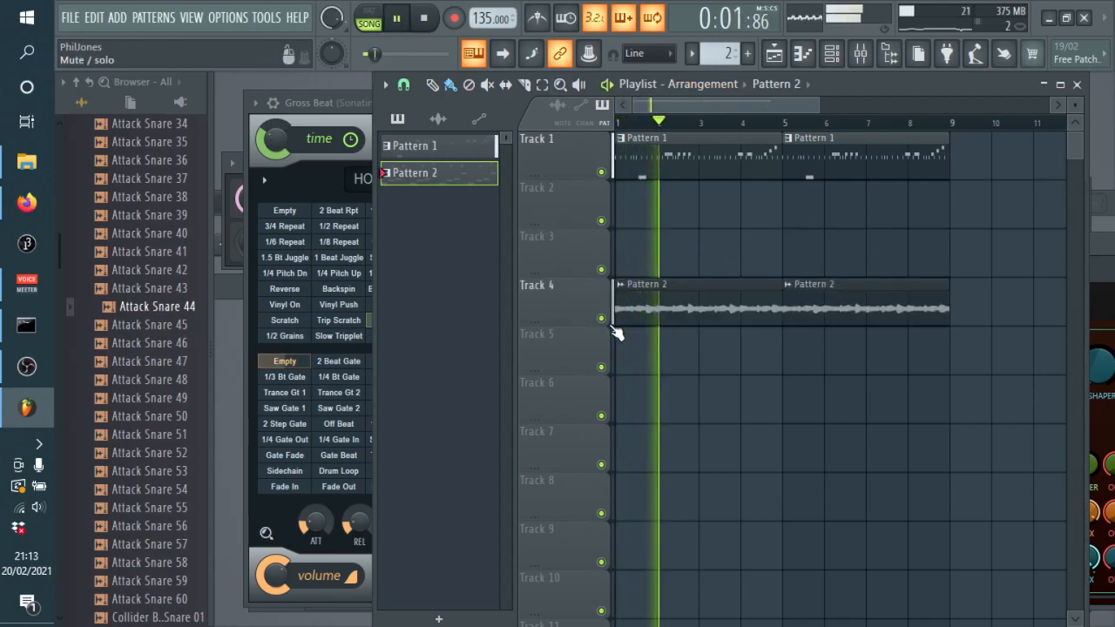
{"action": "key", "text": "space"}
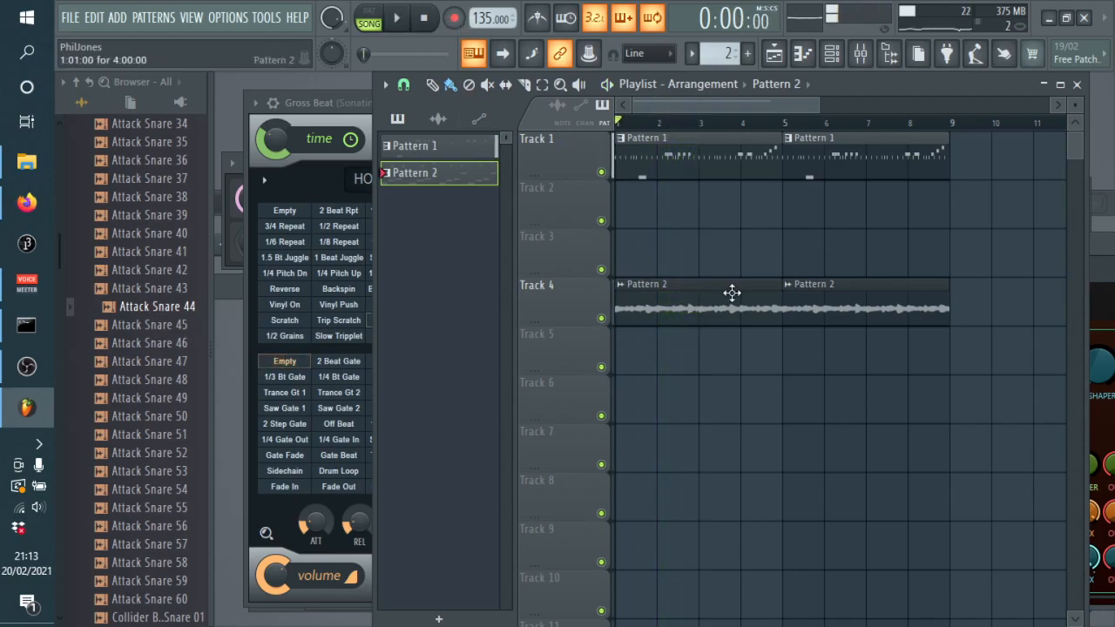
Delete both Pattern 2 audio clips from Track 4 and delete the rendered Pattern 2 sample from the project
{"action": "right_click", "coordinate": [732, 293]}
{"action": "right_click", "coordinate": [811, 300]}
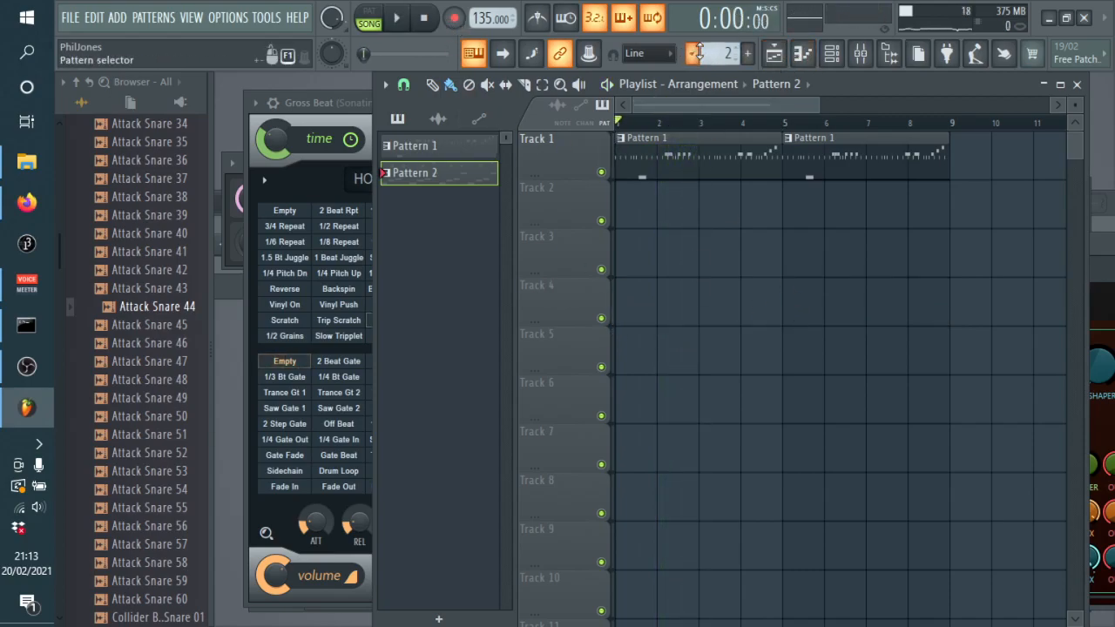
{"action": "left_click", "coordinate": [446, 118]}
{"action": "right_click", "coordinate": [475, 191]}
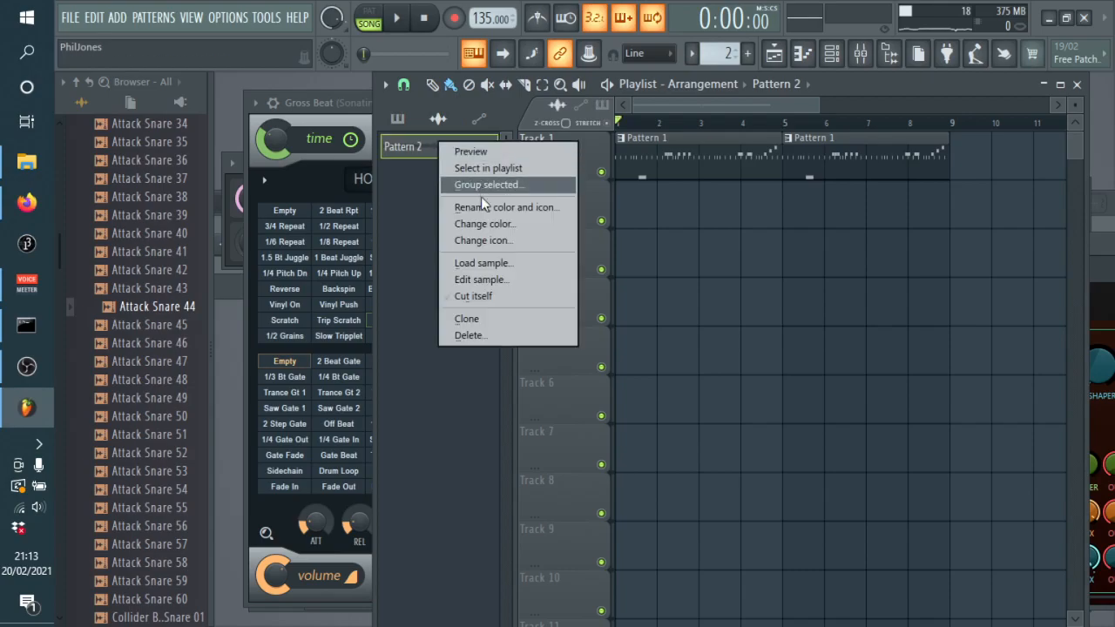
{"action": "left_click", "coordinate": [497, 337]}
{"action": "left_click", "coordinate": [664, 380]}
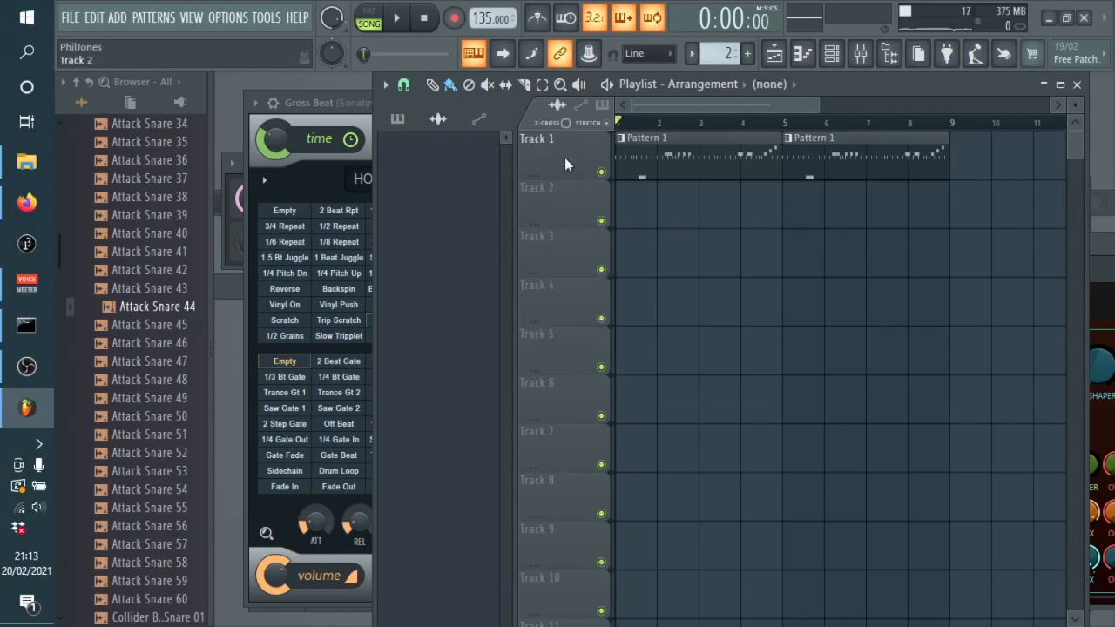
Disable Gross Beat on the Sonatina Harp mixer track and quick render Pattern 2 as an audio clip
{"action": "left_click", "coordinate": [773, 54]}
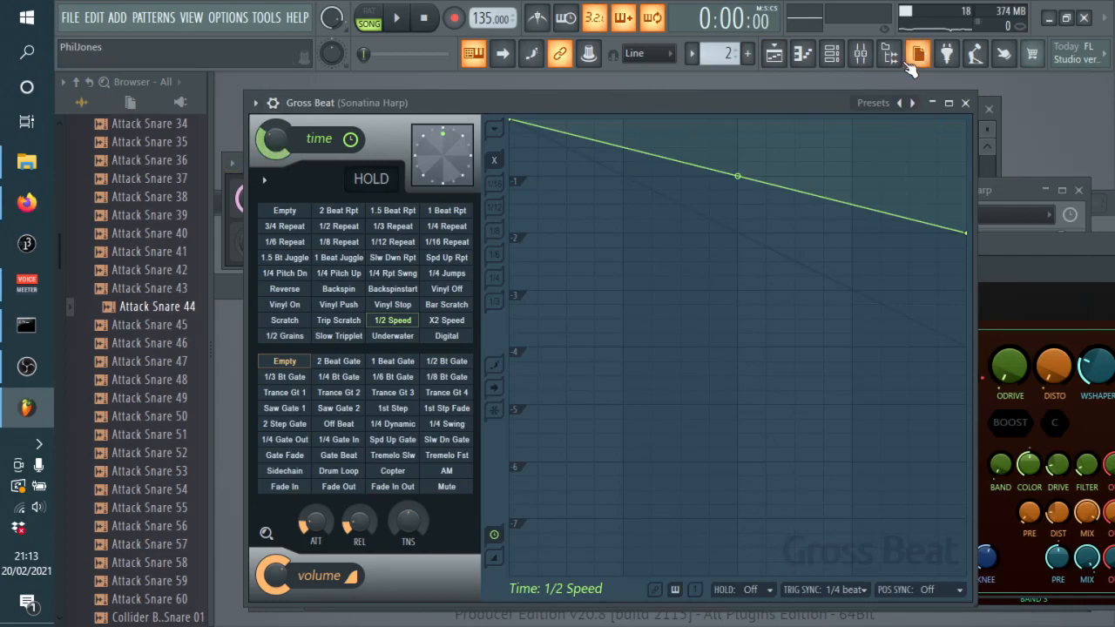
{"action": "left_click", "coordinate": [866, 61]}
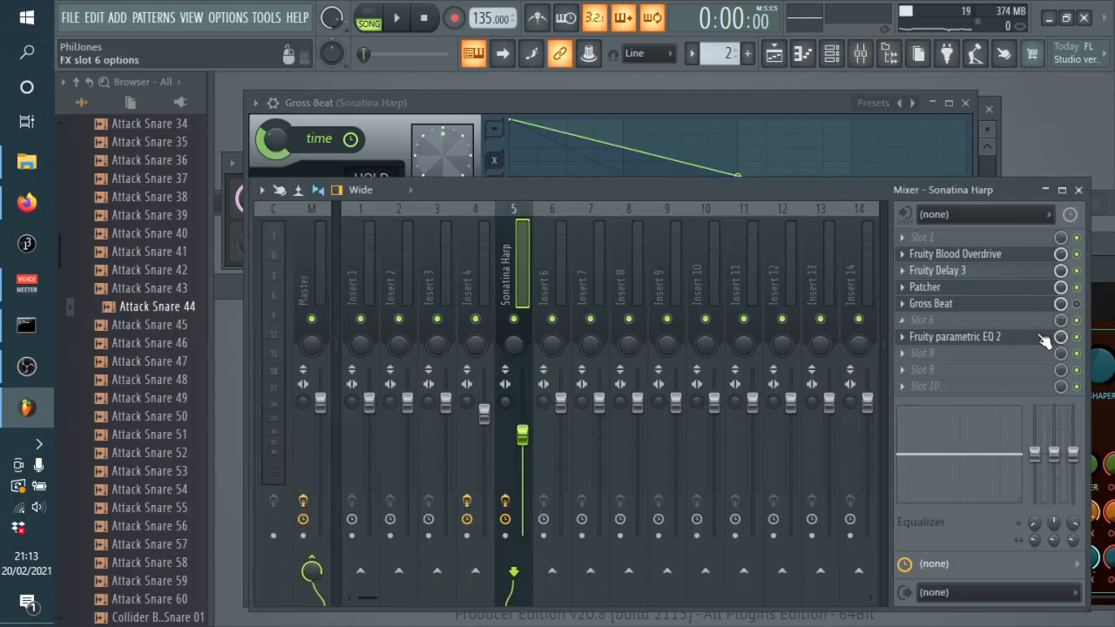
{"action": "left_click", "coordinate": [728, 56]}
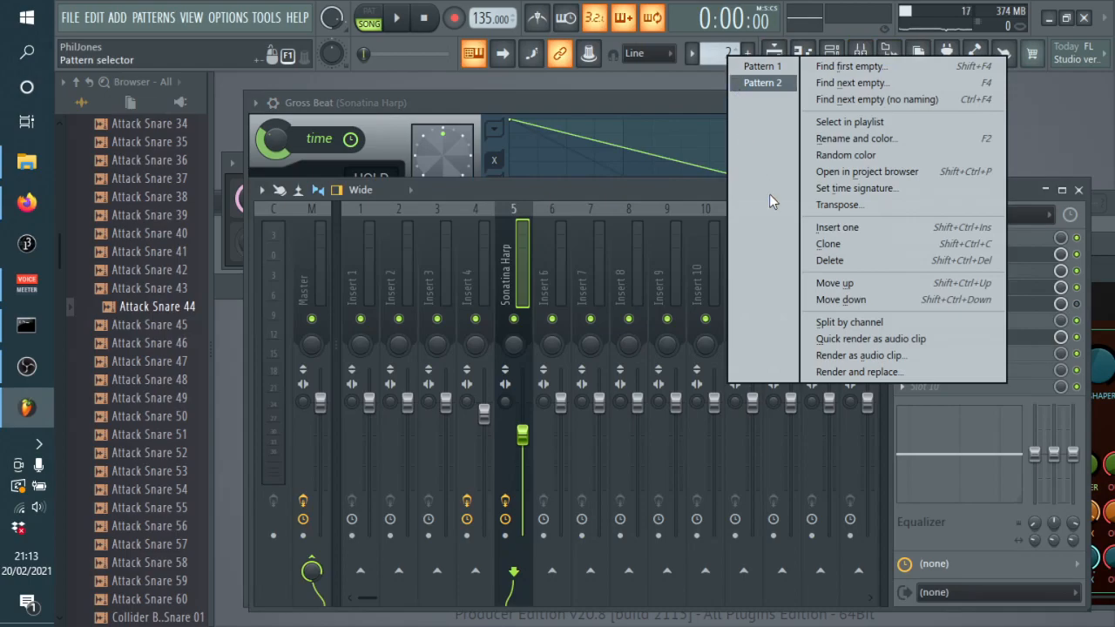
{"action": "left_click", "coordinate": [879, 342]}
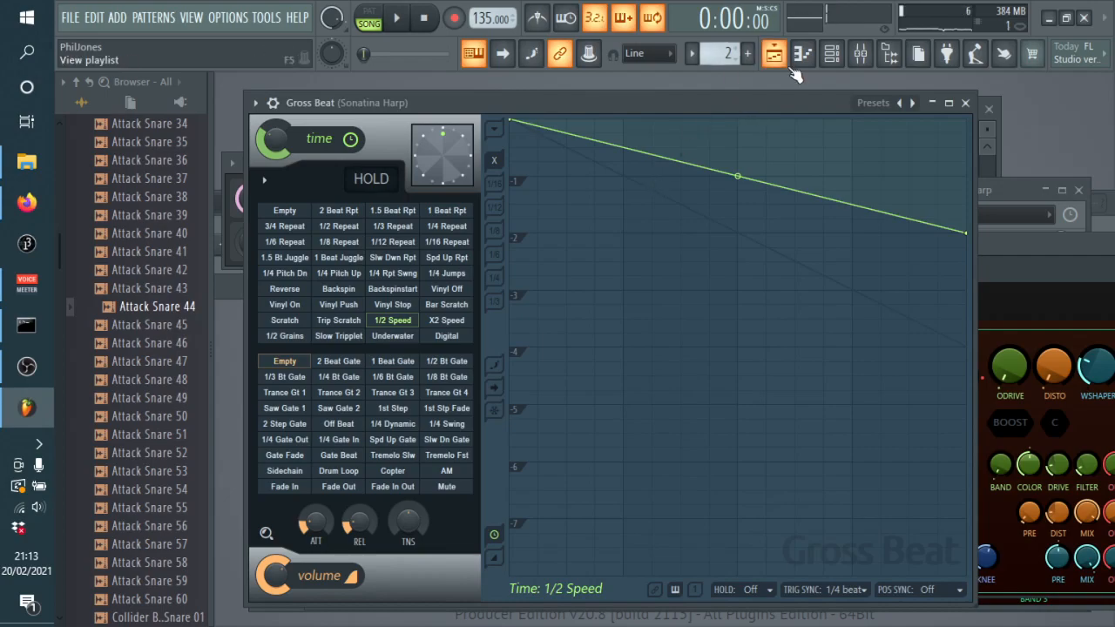
Place the newly rendered Pattern 2 audio clip on playlist Track 2 at bars 1 and 5 and play the song
{"action": "left_click", "coordinate": [773, 54]}
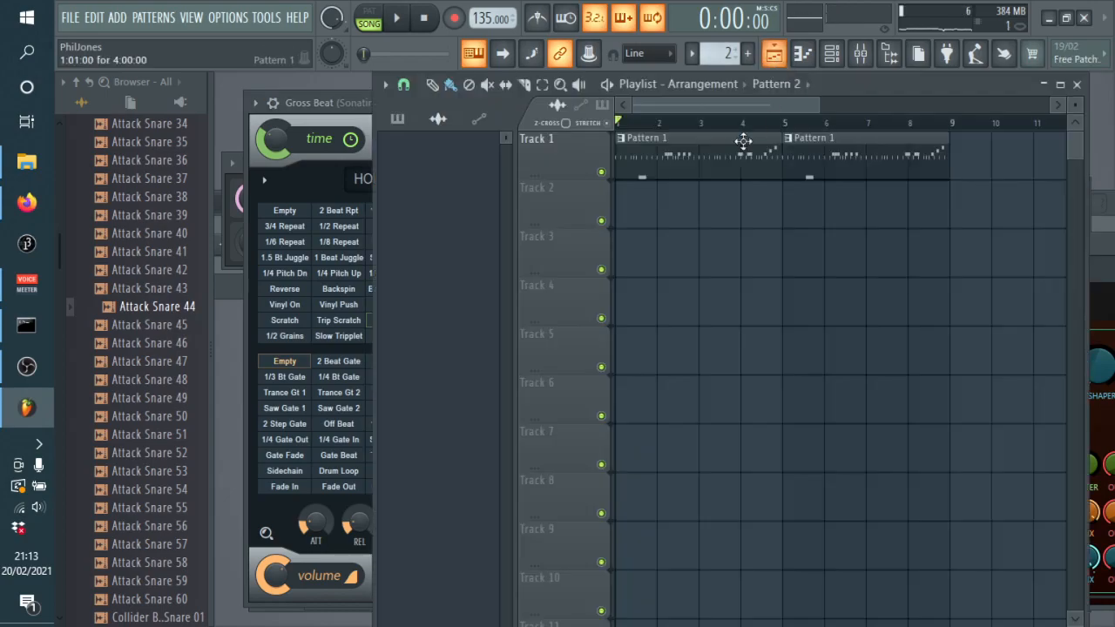
{"action": "left_click_drag", "start_coordinate": [633, 210], "coordinate": [778, 213]}
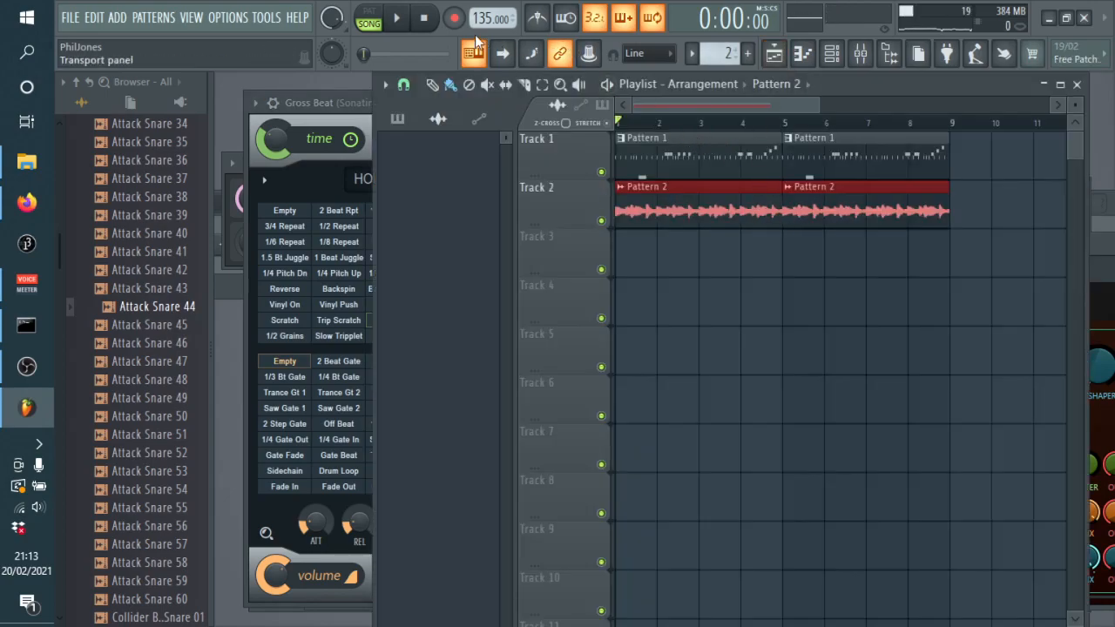
{"action": "left_click", "coordinate": [400, 19]}
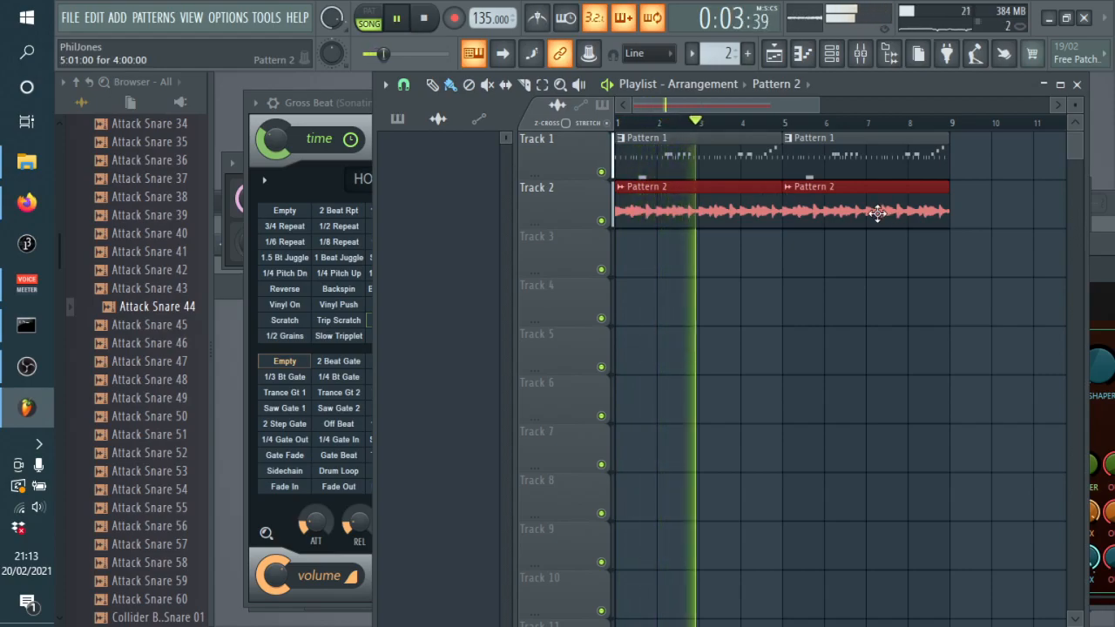
Clear both audio clips from Track 2 and place a single Pattern 2 audio clip at bar 1
{"action": "right_click", "coordinate": [877, 213]}
{"action": "right_click", "coordinate": [763, 217]}
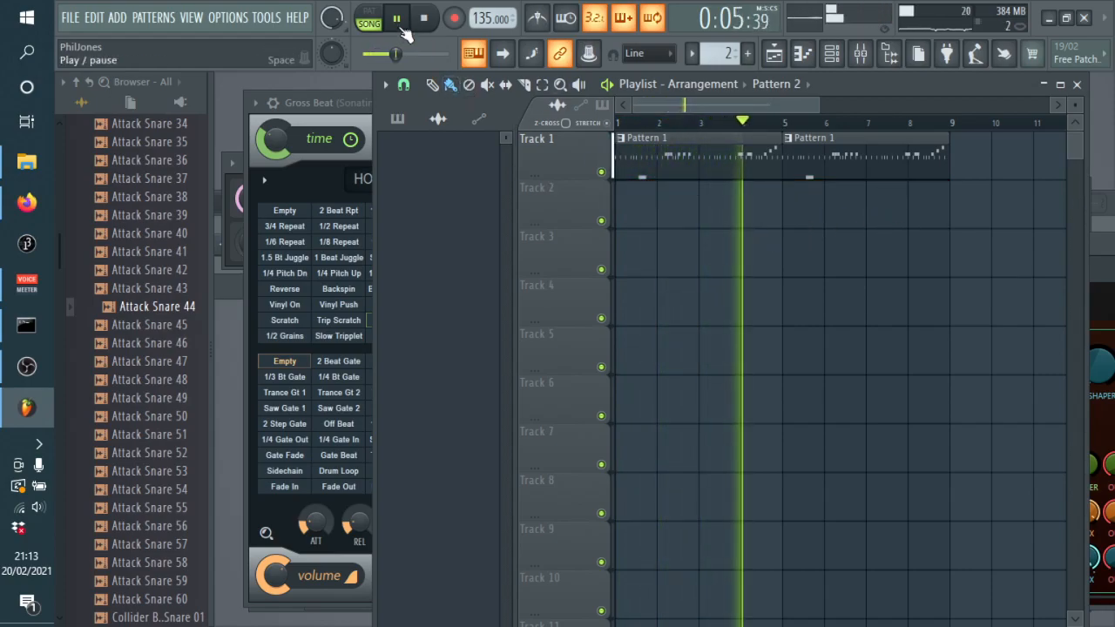
{"action": "left_click", "coordinate": [633, 220]}
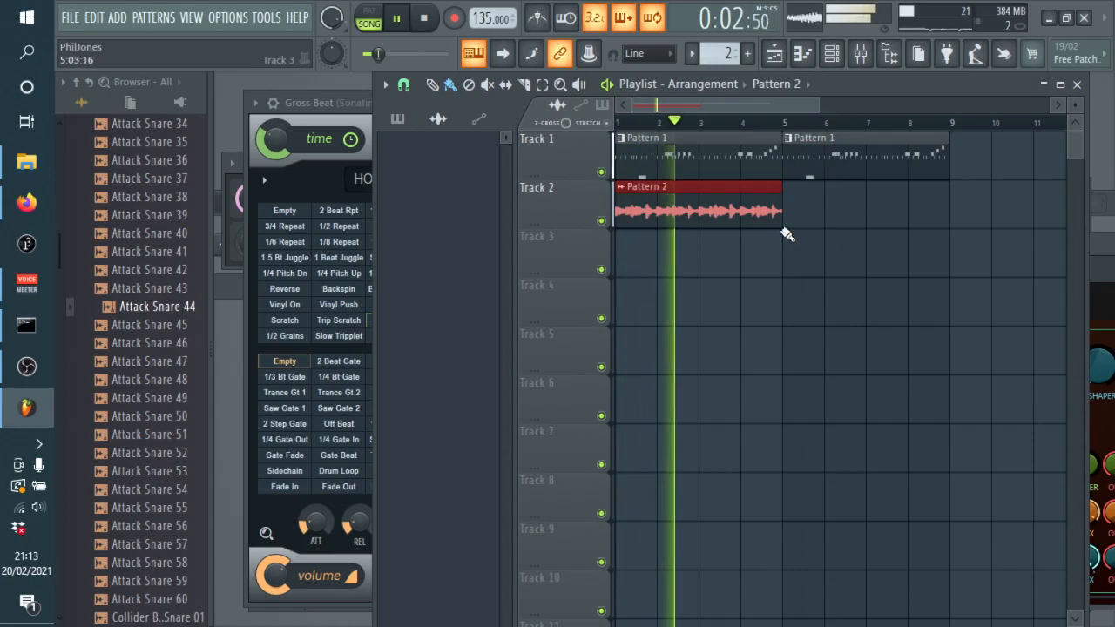
Stretch the Track 2 audio clip to end at bar 9 and listen to the slowed result
{"action": "left_click", "coordinate": [427, 18]}
{"action": "left_click_drag", "start_coordinate": [780, 193], "coordinate": [937, 197]}
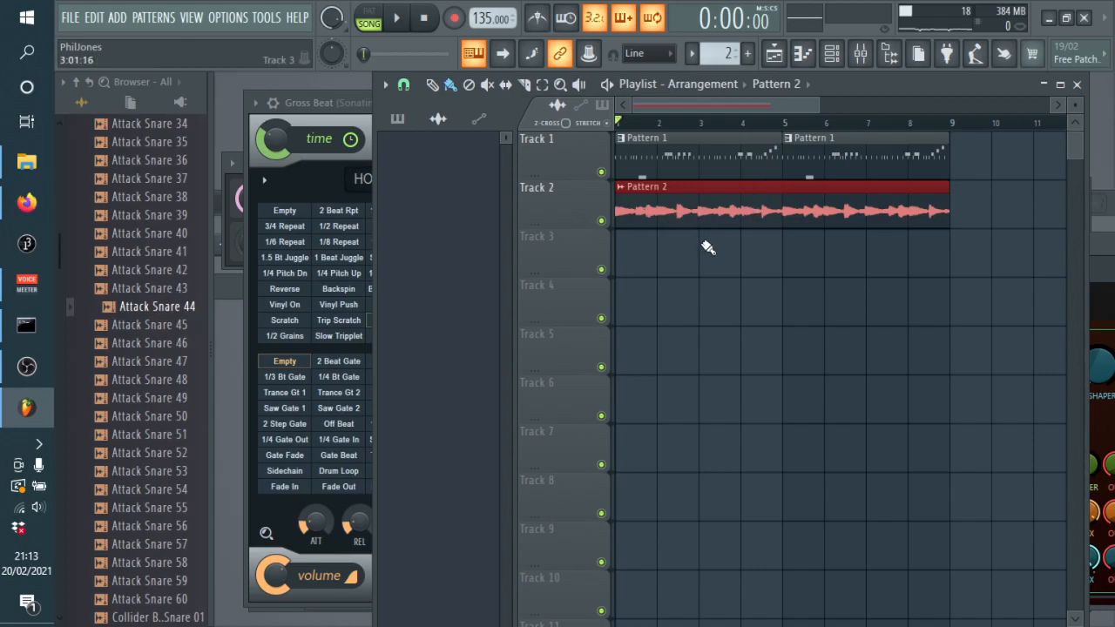
{"action": "left_click", "coordinate": [399, 18]}
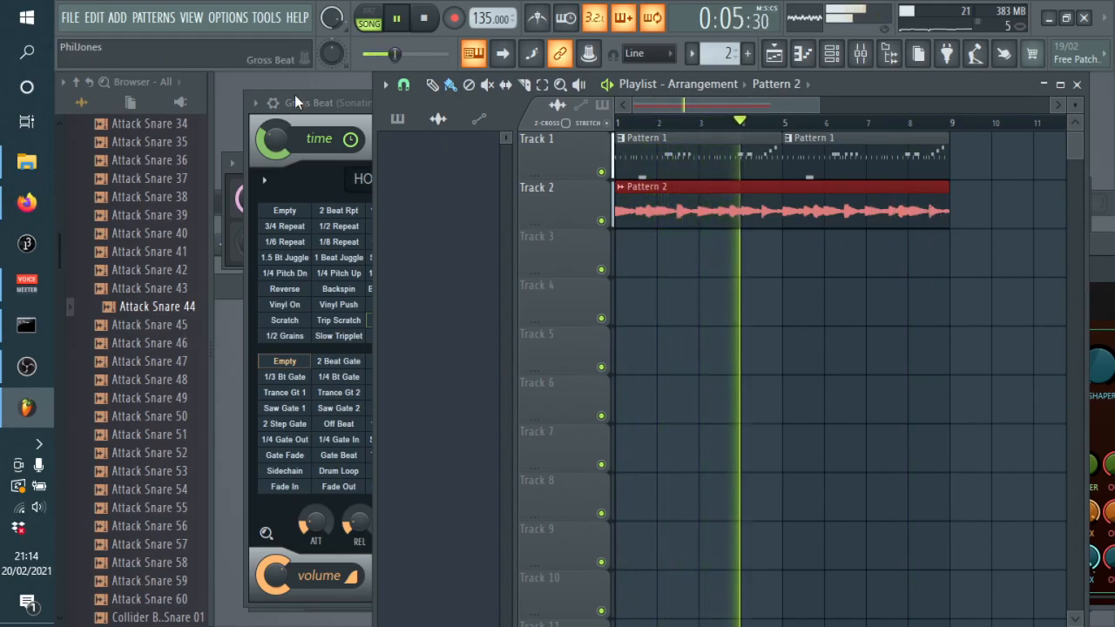
{"action": "left_click", "coordinate": [425, 19]}
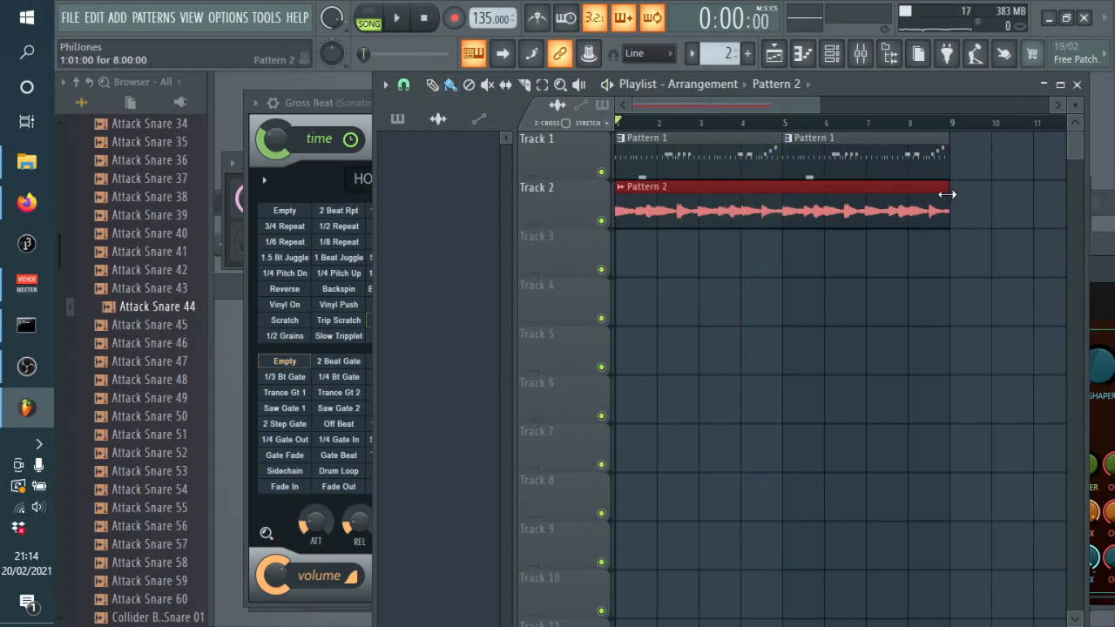
Stretch the Track 2 audio clip back to end at bar 5 and set its time stretching mode to Stretch
{"action": "left_click_drag", "start_coordinate": [947, 194], "coordinate": [789, 213]}
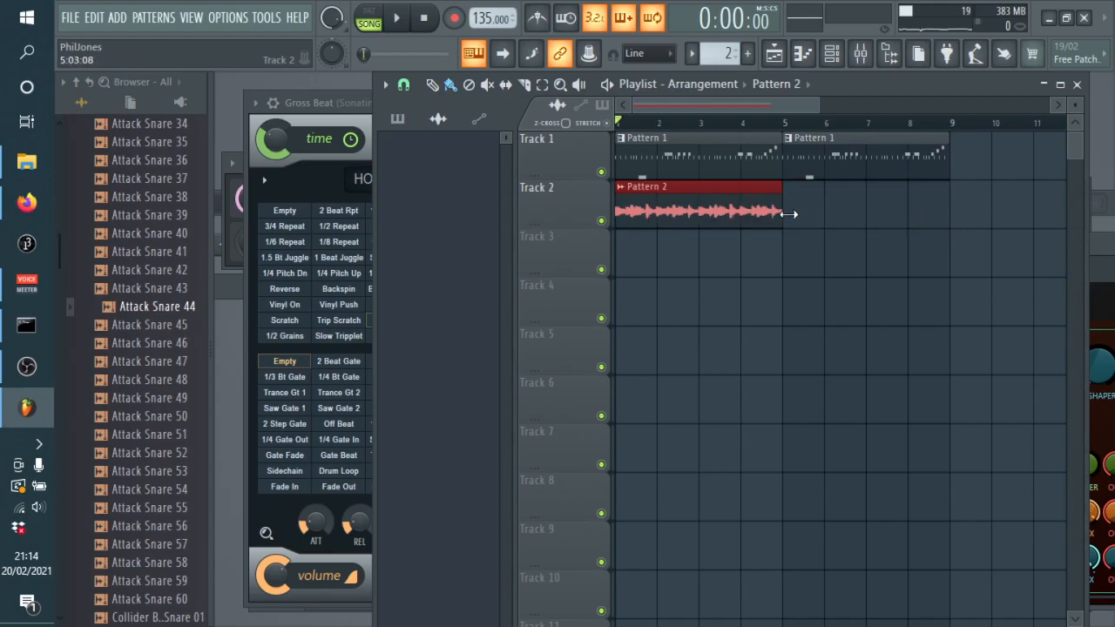
{"action": "double_click", "coordinate": [734, 214]}
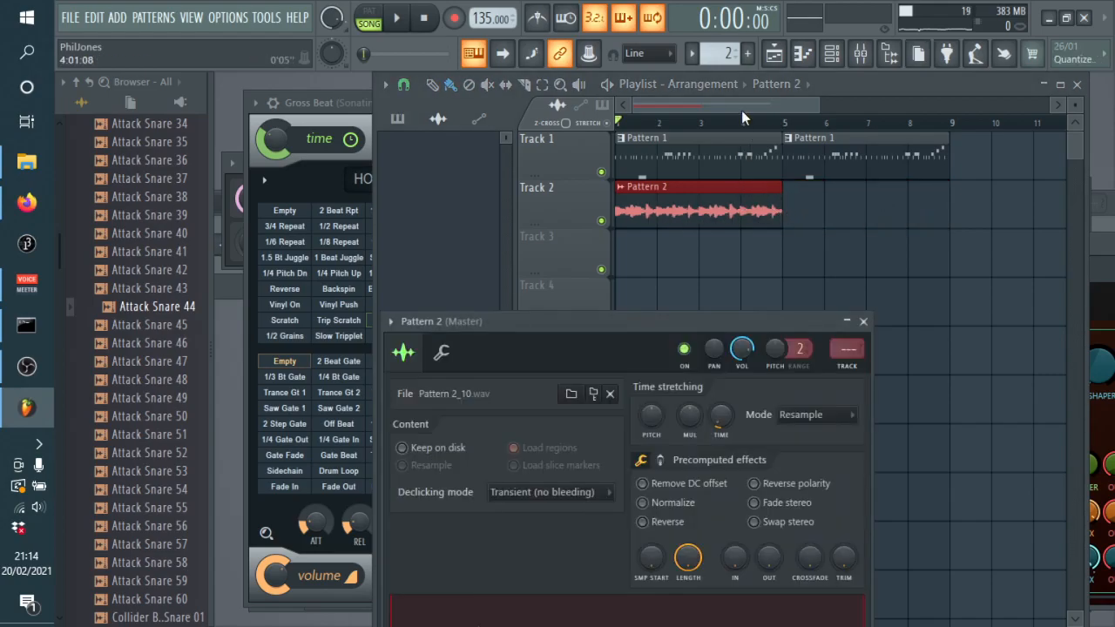
{"action": "left_click", "coordinate": [784, 414]}
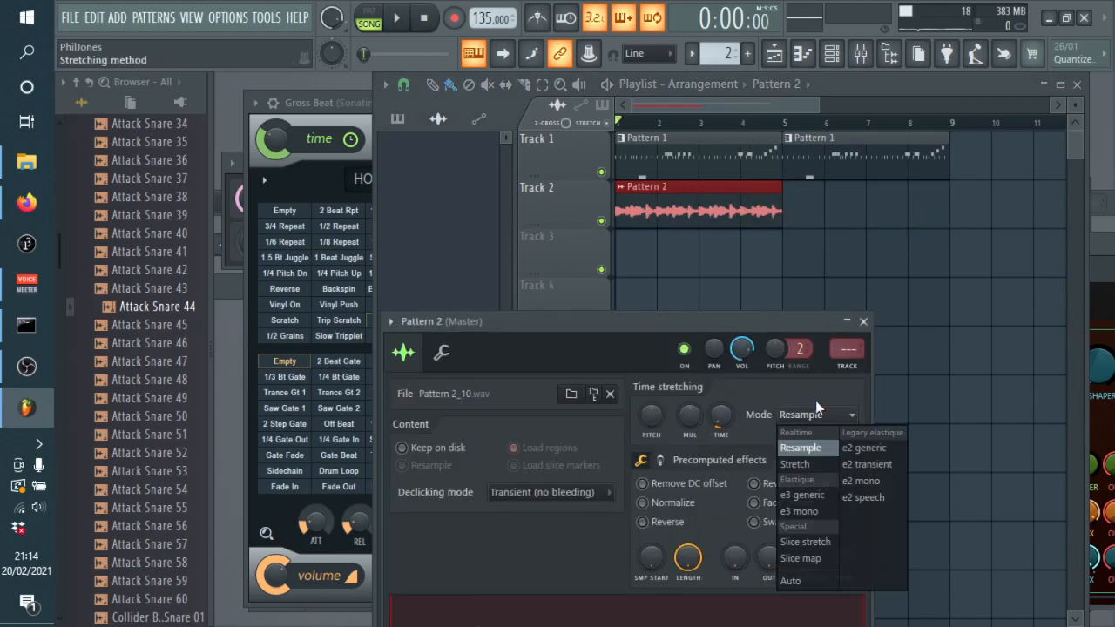
{"action": "left_click", "coordinate": [805, 464]}
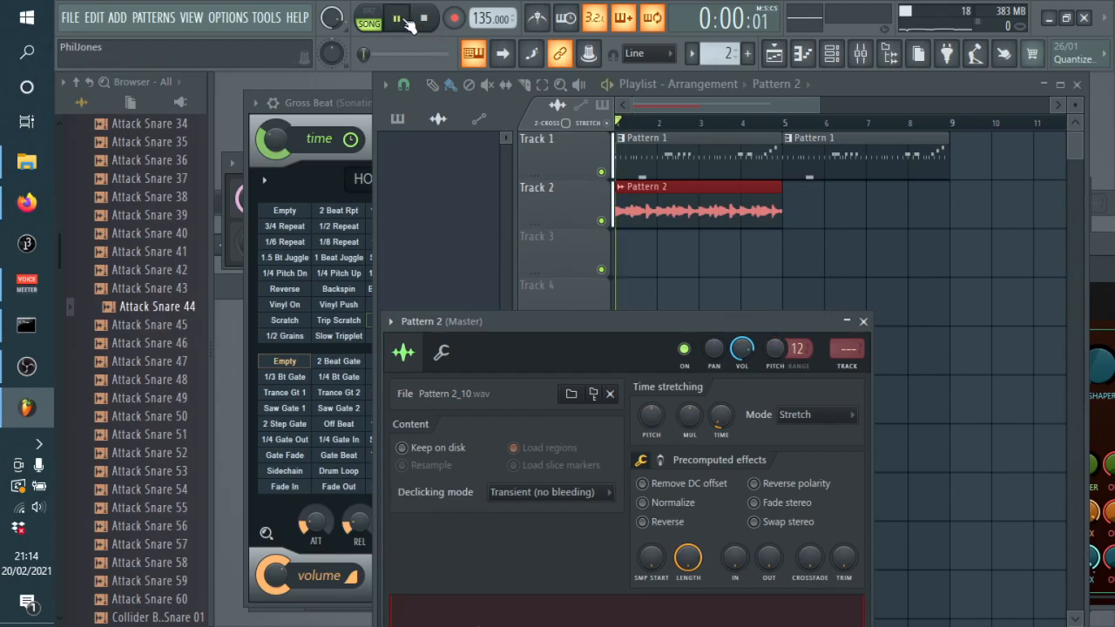
Set the audio clip's channel pitch to -1200 cents, play the song from the start, and duplicate the clip to bar 5
{"action": "key", "text": "space"}
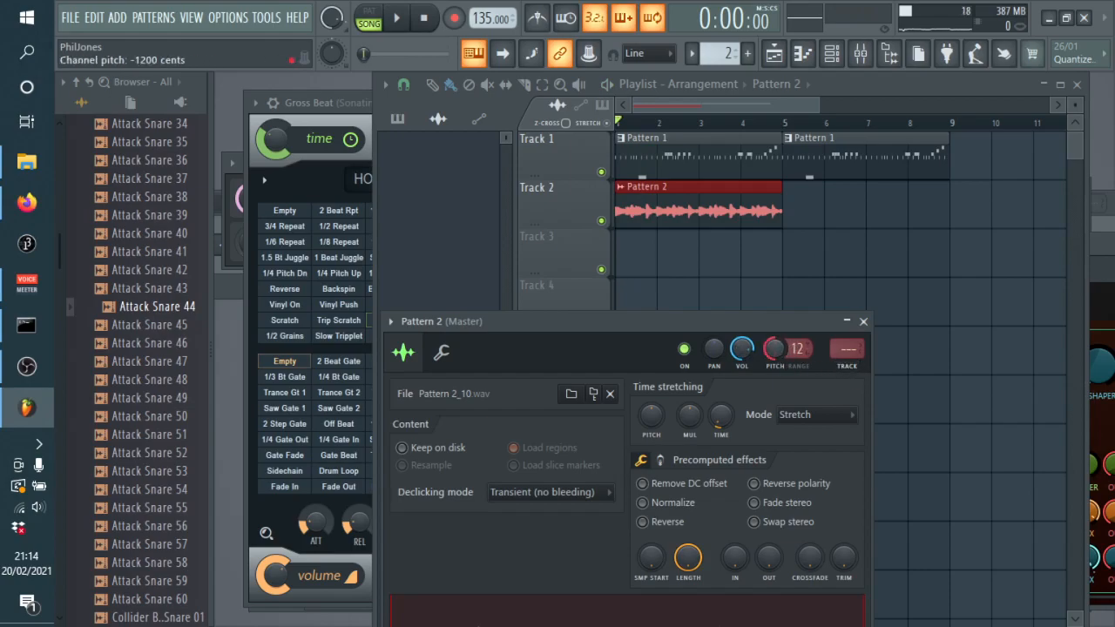
{"action": "left_click", "coordinate": [399, 23]}
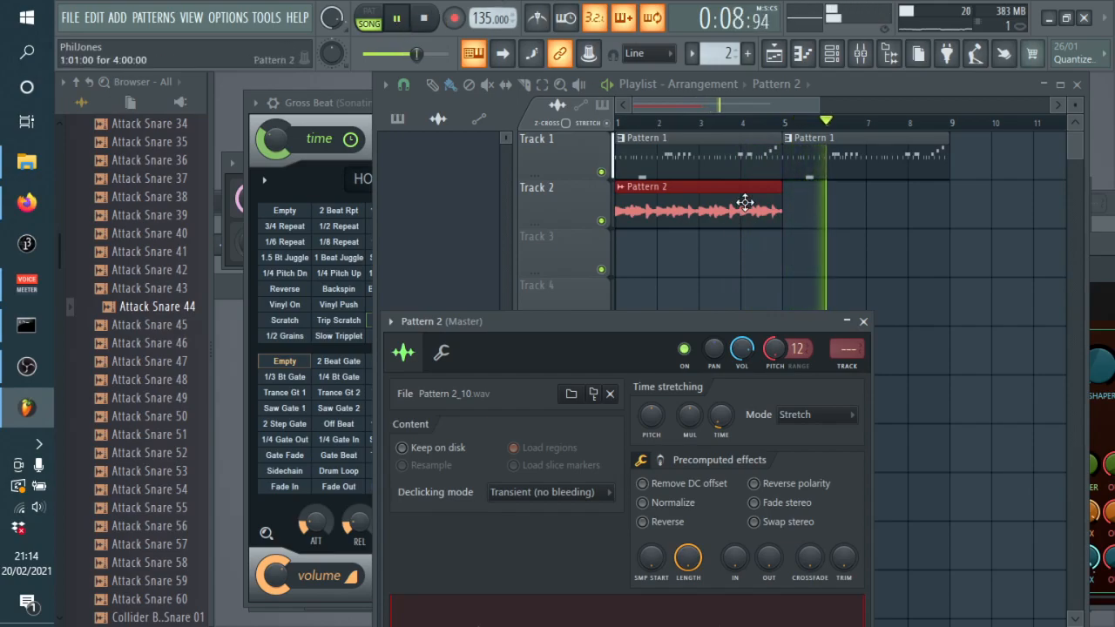
{"action": "left_click", "coordinate": [619, 125]}
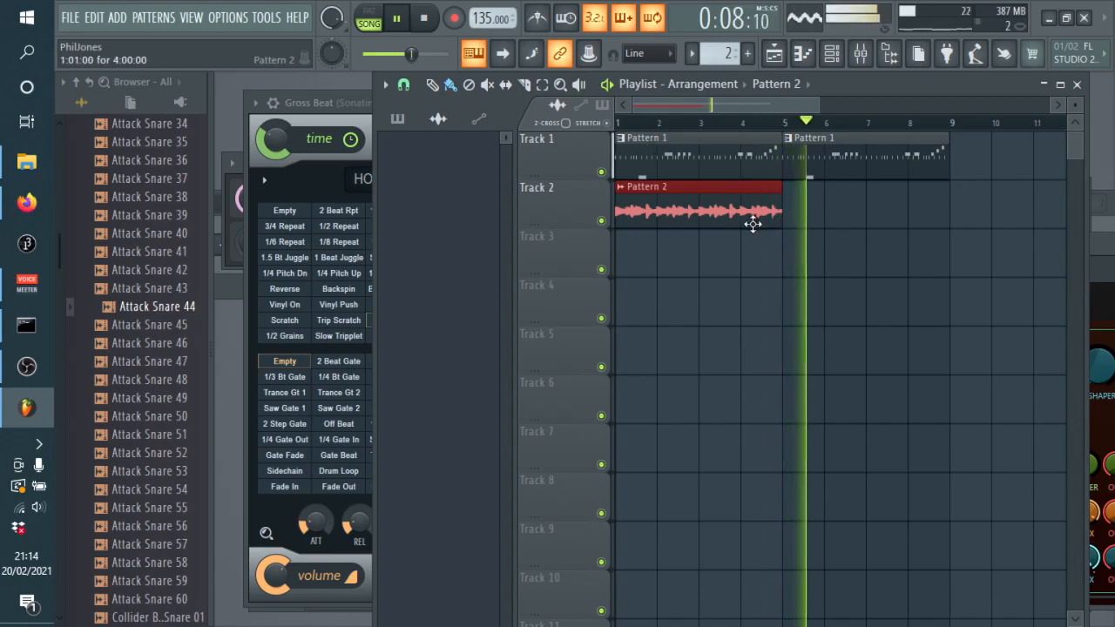
{"action": "key", "text": "ctrl+b"}
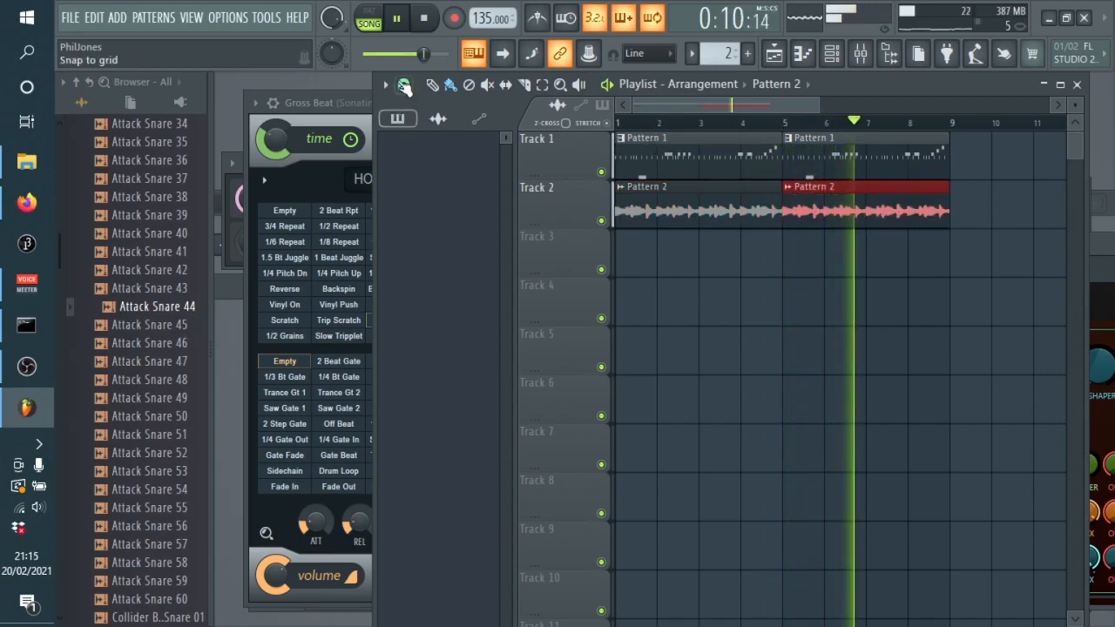
Replace the audio clips on Track 2 with Pattern 2 note clips at bars 1 and 5 and briefly play the song
{"action": "left_click", "coordinate": [426, 19]}
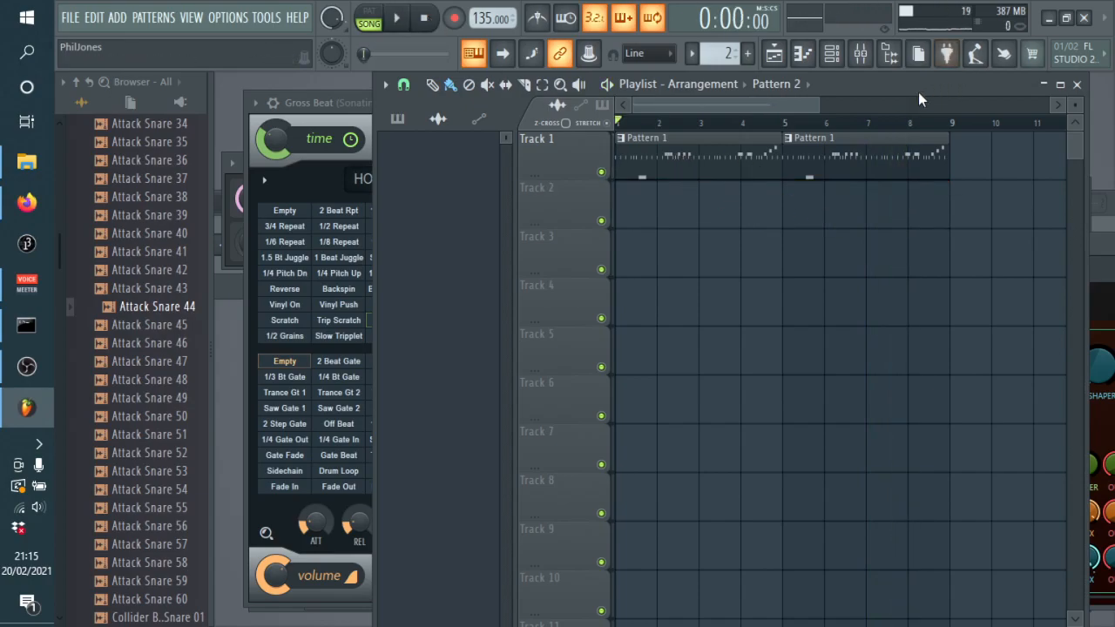
{"action": "left_click", "coordinate": [803, 55]}
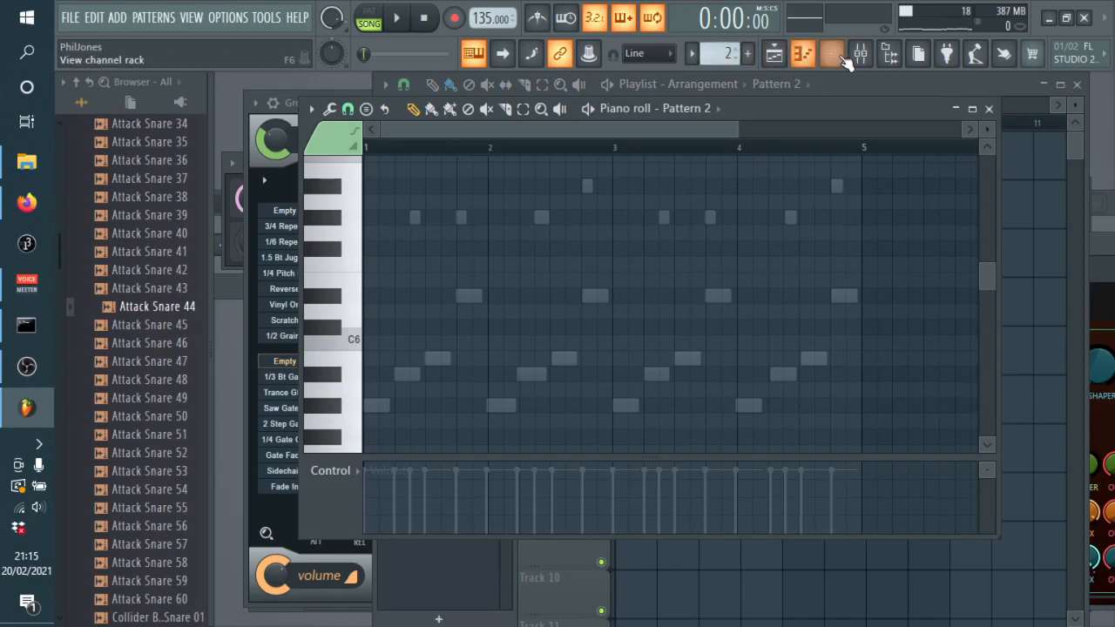
{"action": "left_click", "coordinate": [833, 55]}
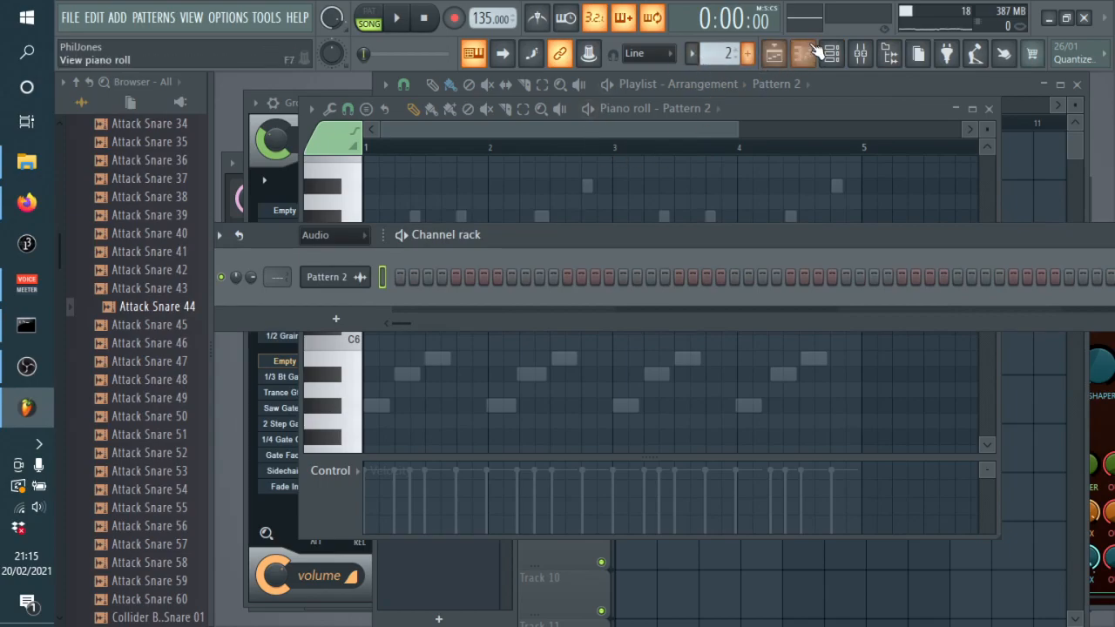
{"action": "left_click", "coordinate": [787, 56]}
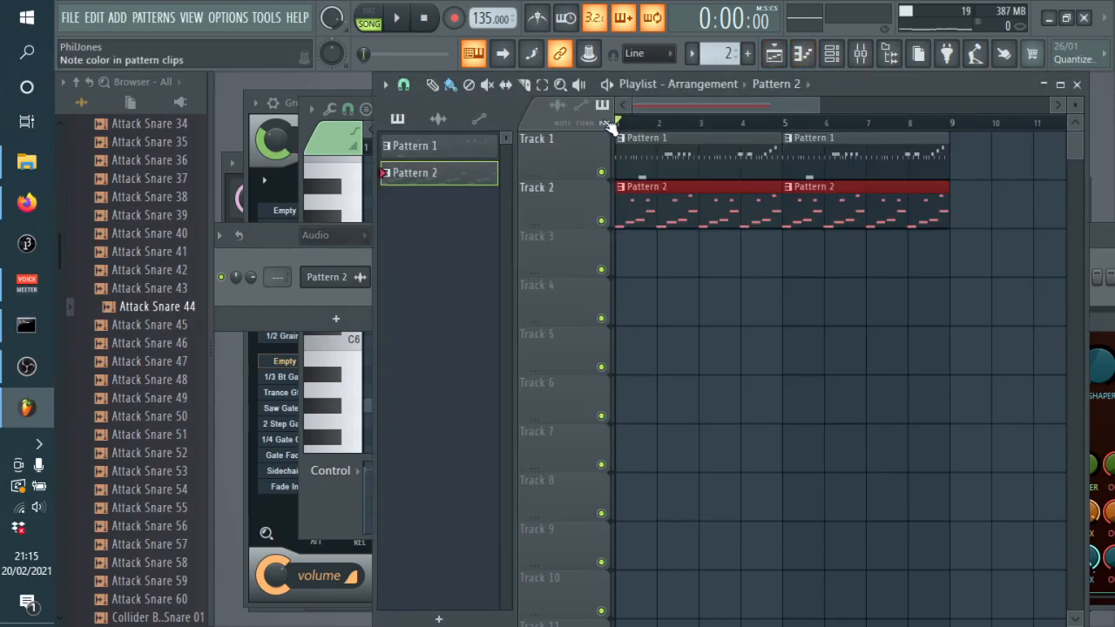
{"action": "left_click", "coordinate": [391, 21]}
{"action": "left_click", "coordinate": [427, 19]}
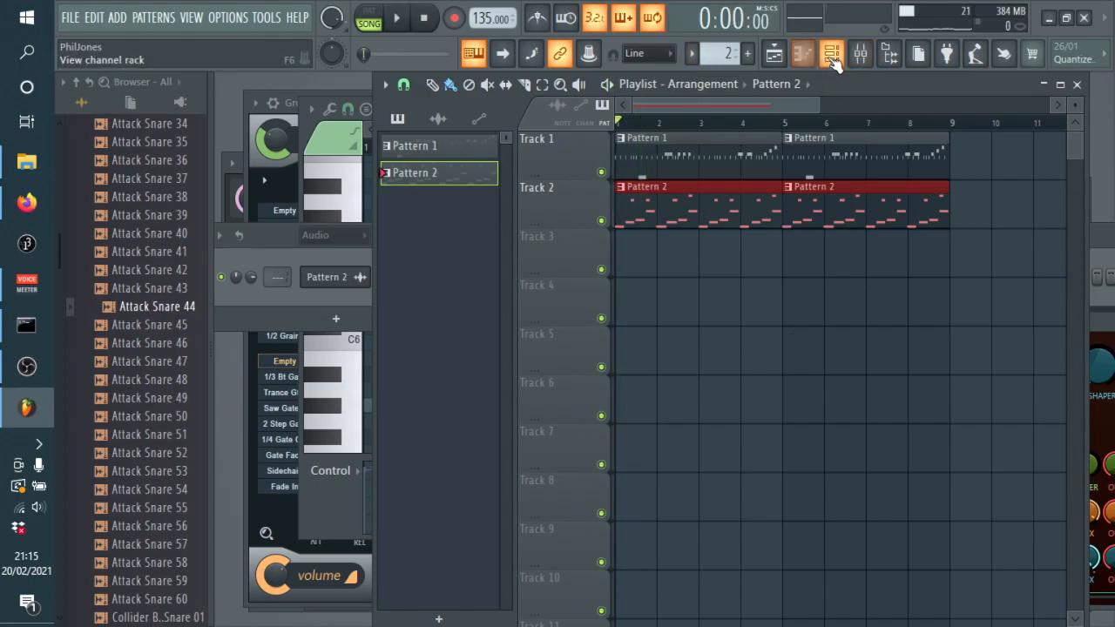
Re-enable Gross Beat on the Sonatina Harp mixer track, open it, and play the song with the 1/2 Speed preset
{"action": "left_click", "coordinate": [832, 56]}
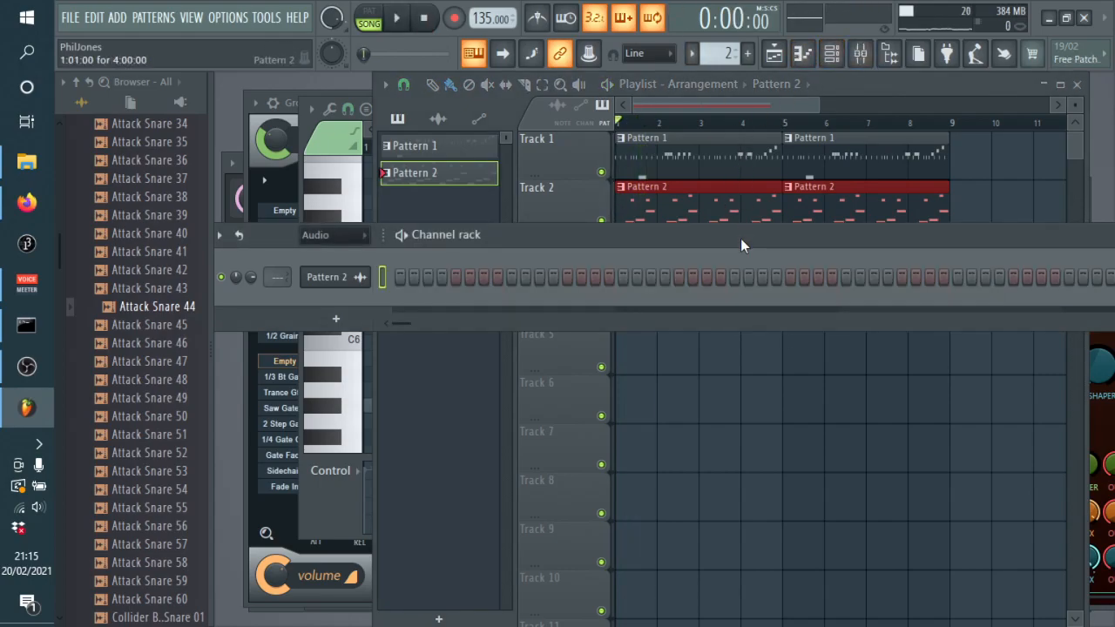
{"action": "left_click", "coordinate": [860, 55]}
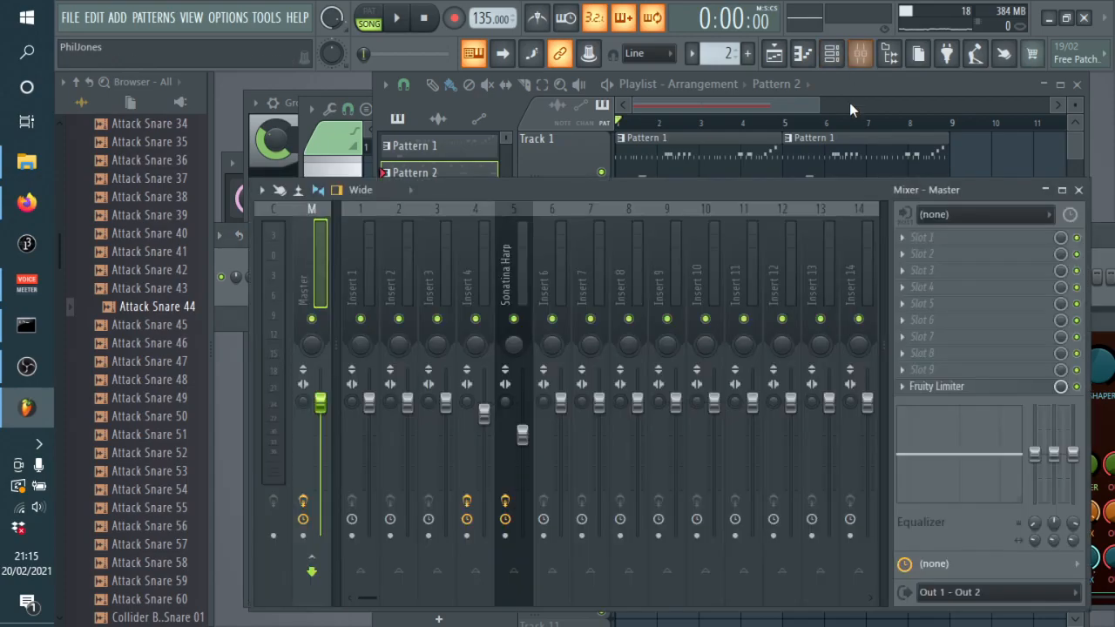
{"action": "left_click", "coordinate": [511, 296]}
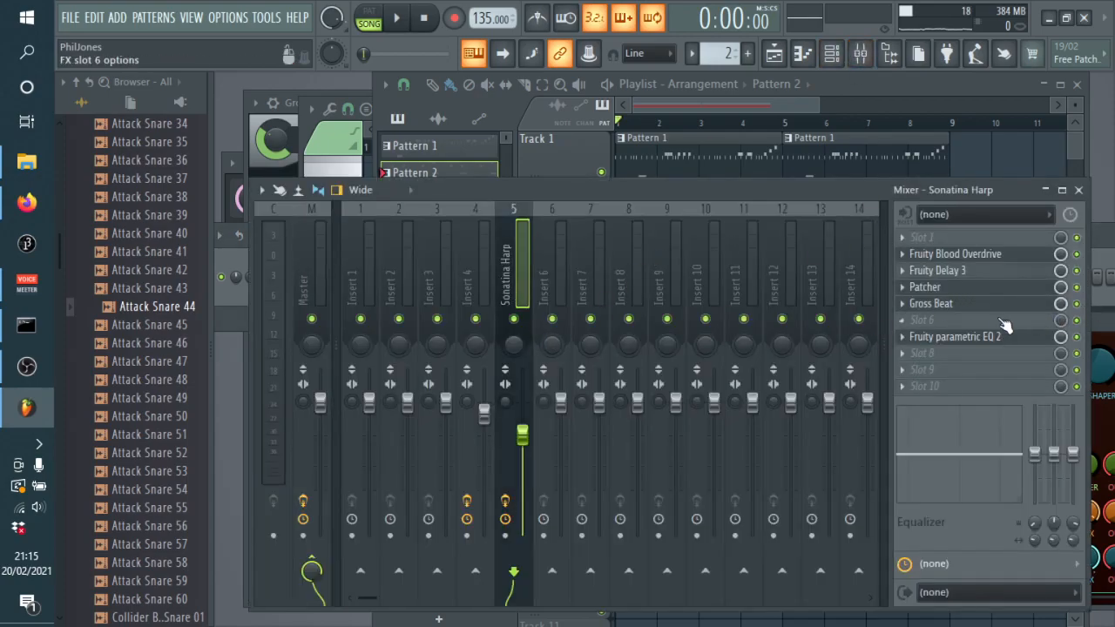
{"action": "left_click", "coordinate": [937, 303]}
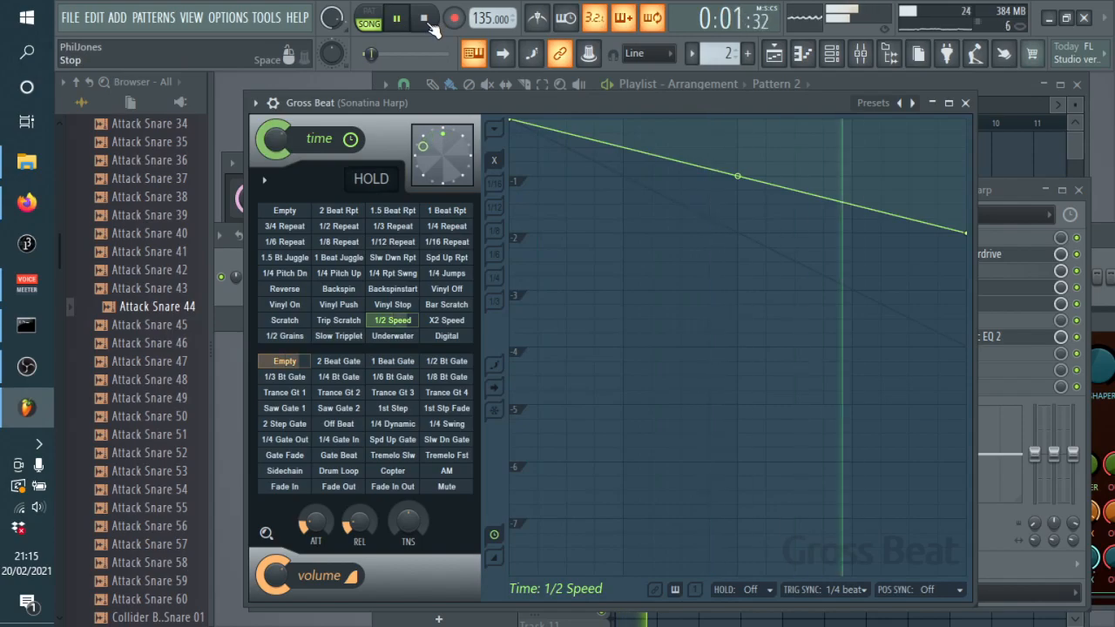
Open the piano roll and switch its target channel to Sonatina Harp to examine the Pattern 2 notes
{"action": "left_click", "coordinate": [818, 61]}
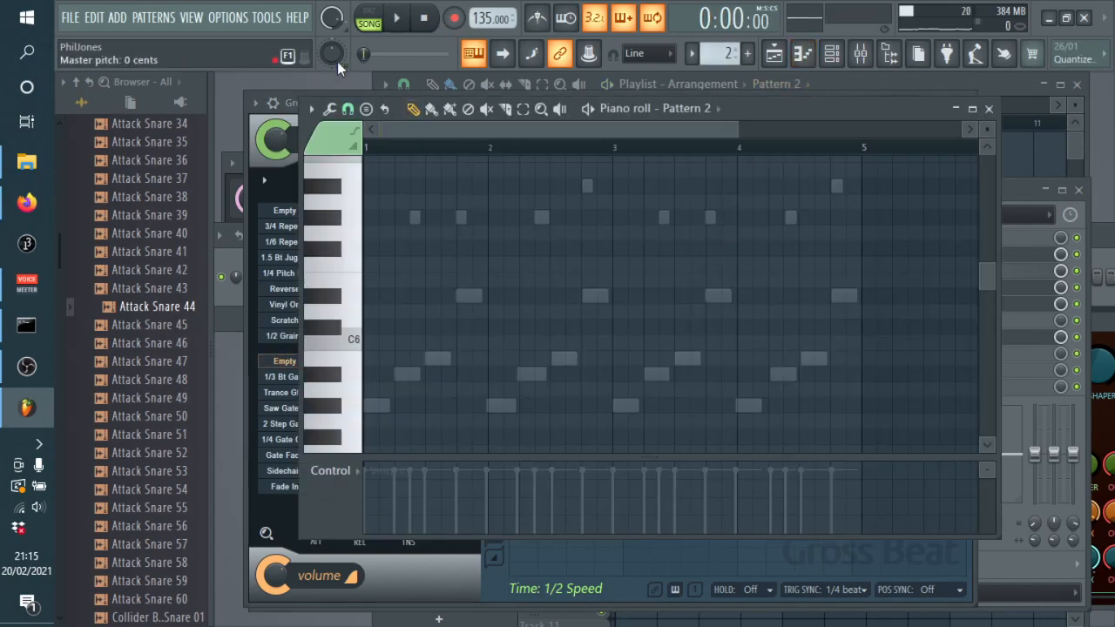
{"action": "left_click", "coordinate": [686, 109]}
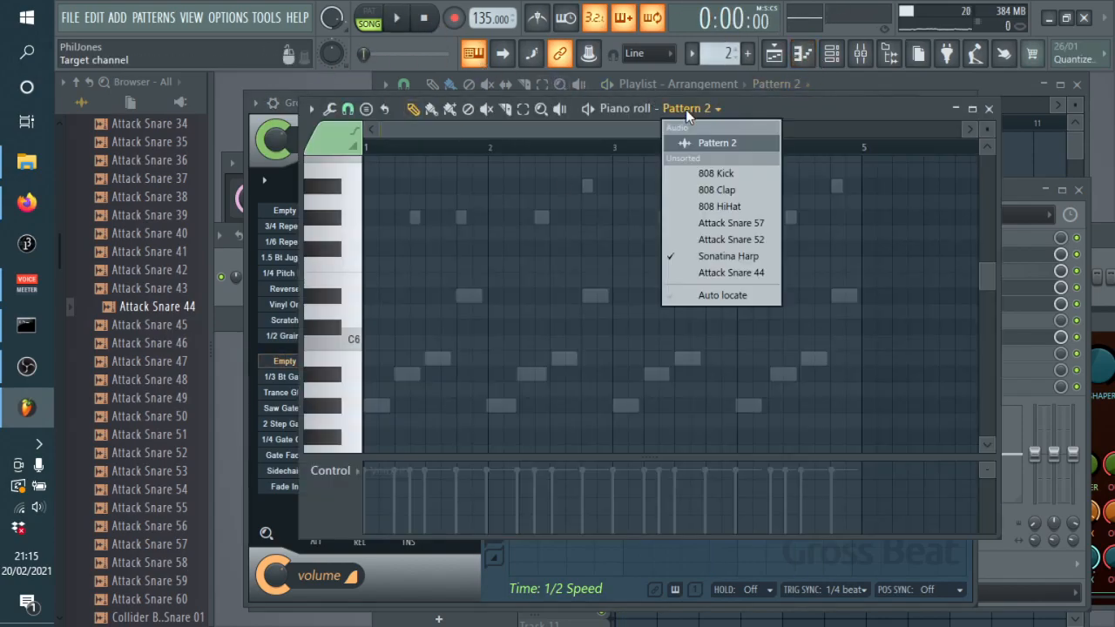
{"action": "left_click", "coordinate": [732, 256]}
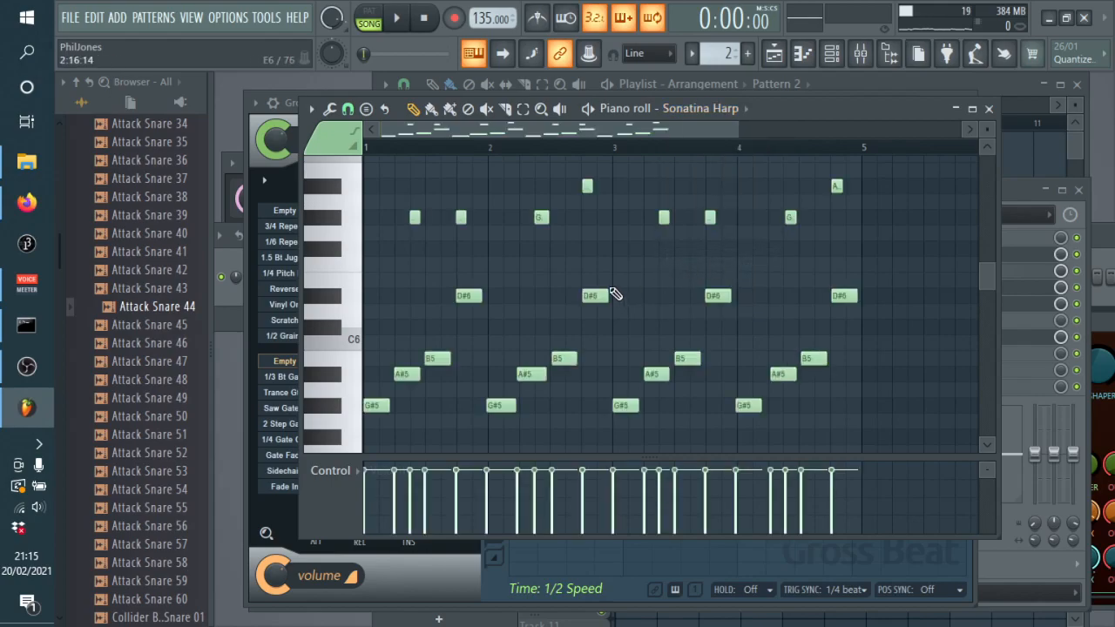
Compress all Sonatina Harp notes in Pattern 2 to half their length, filling two bars, and turn Gross Beat off on the harp's mixer track
{"action": "key", "text": "ctrl+a"}
{"action": "left_click_drag", "start_coordinate": [882, 297], "coordinate": [636, 298]}
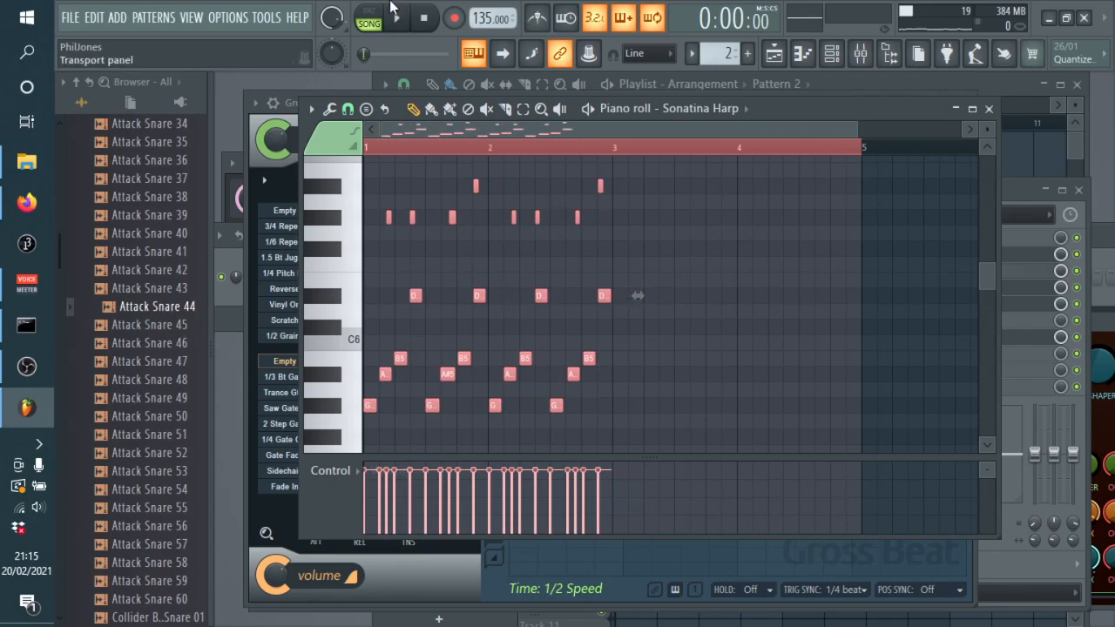
{"action": "left_click", "coordinate": [860, 56]}
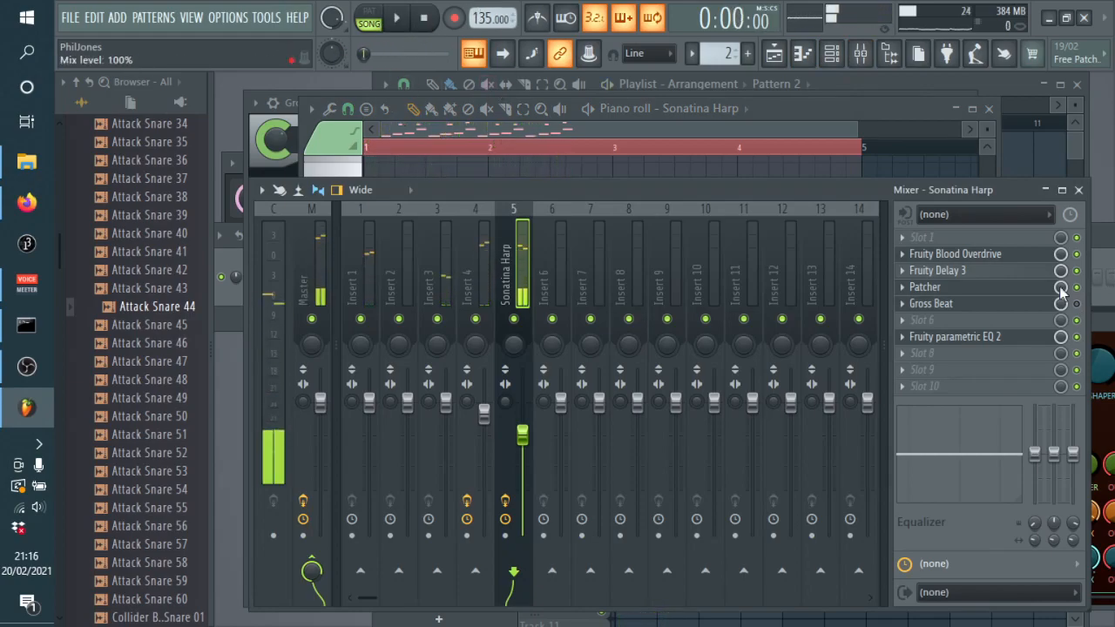
Add Pattern 2 clips at bars 3 and 7 on Track 2 of the playlist while the song plays
{"action": "left_click", "coordinate": [773, 55]}
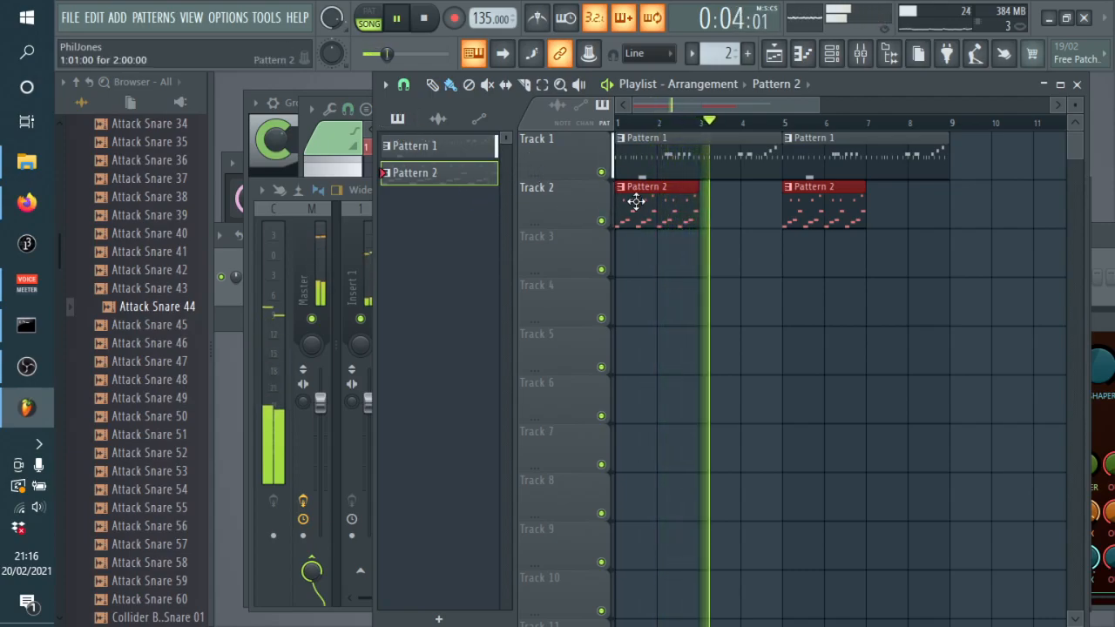
{"action": "left_click", "coordinate": [720, 214]}
{"action": "left_click", "coordinate": [873, 213]}
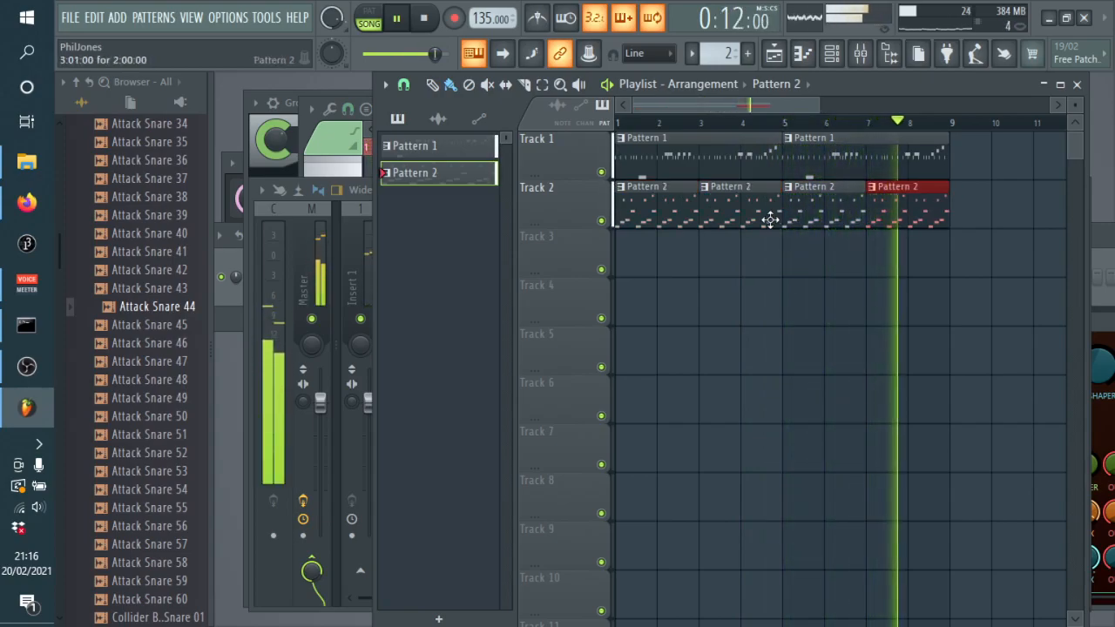
Open Pattern 2's harp notes, redraw the A#6 note near the end of bar 1, and raise the second G#6 note of bar 2 to A#6
{"action": "double_click", "coordinate": [615, 210]}
{"action": "key", "text": "ctrl+a"}
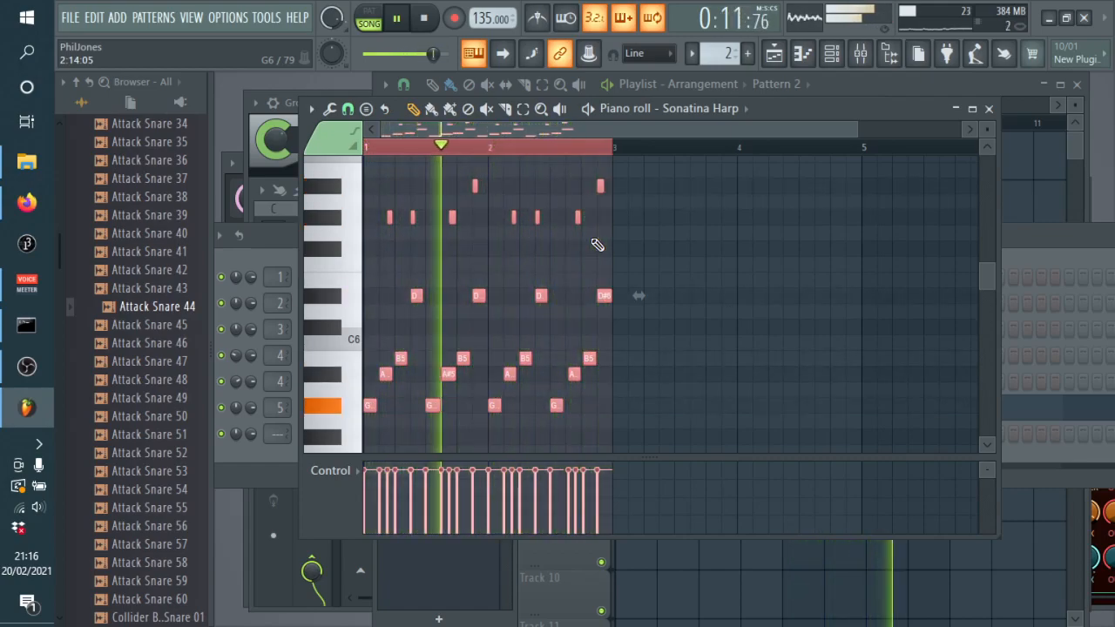
{"action": "right_click", "coordinate": [475, 185]}
{"action": "left_click", "coordinate": [475, 186]}
{"action": "right_click", "coordinate": [475, 185]}
{"action": "left_click", "coordinate": [475, 186]}
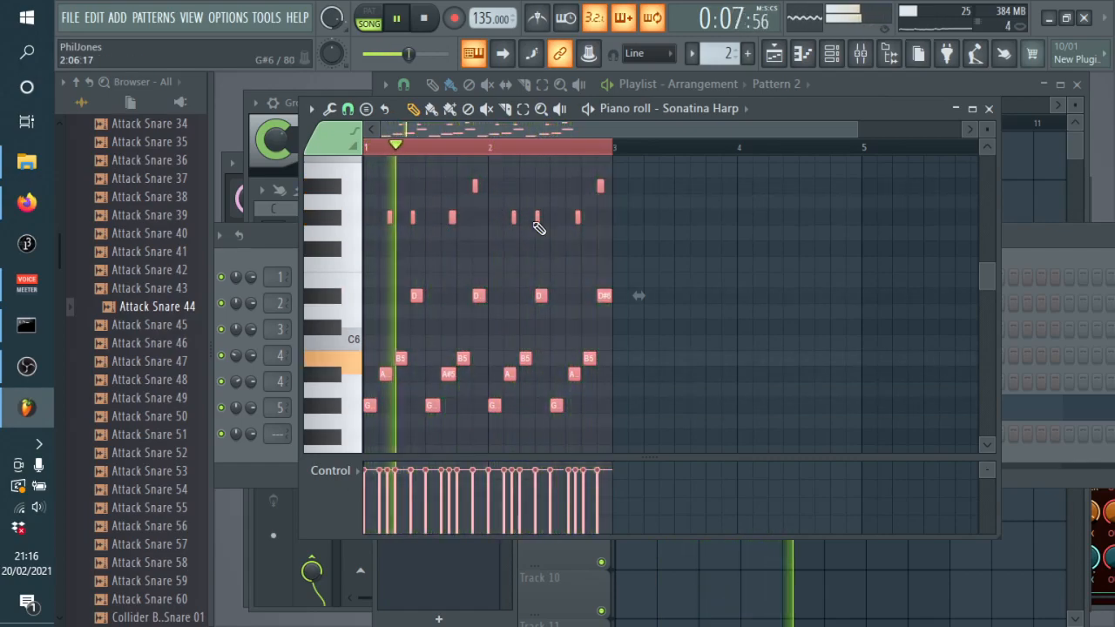
{"action": "left_click_drag", "start_coordinate": [534, 219], "coordinate": [536, 173]}
{"action": "left_click", "coordinate": [625, 203]}
{"action": "right_click", "coordinate": [626, 203]}
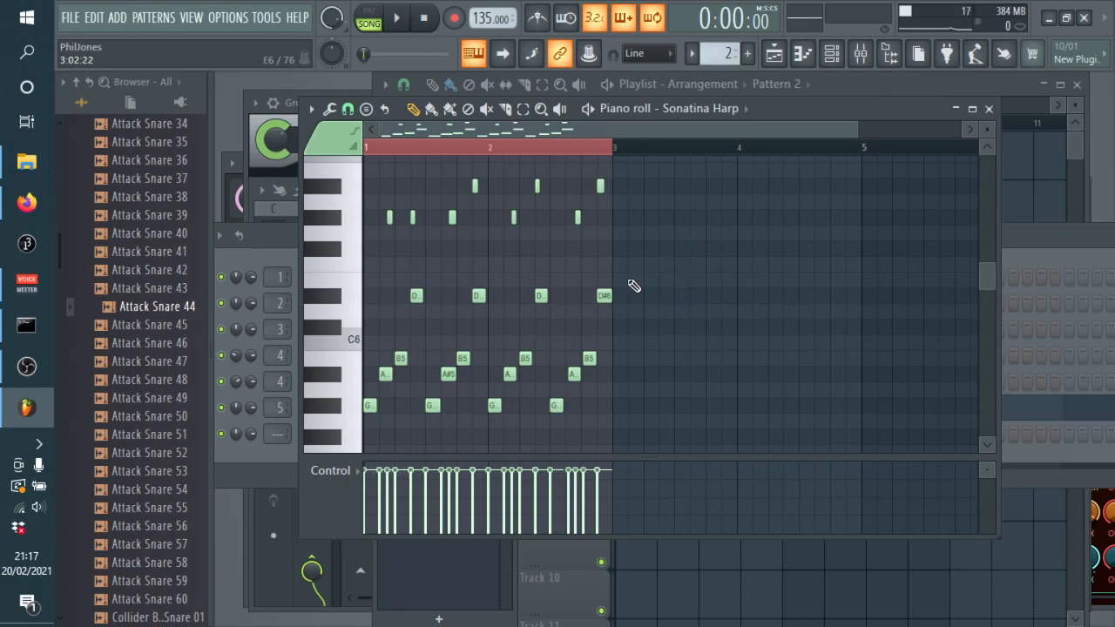
{"action": "mouse_move", "coordinate": [30, 370]}
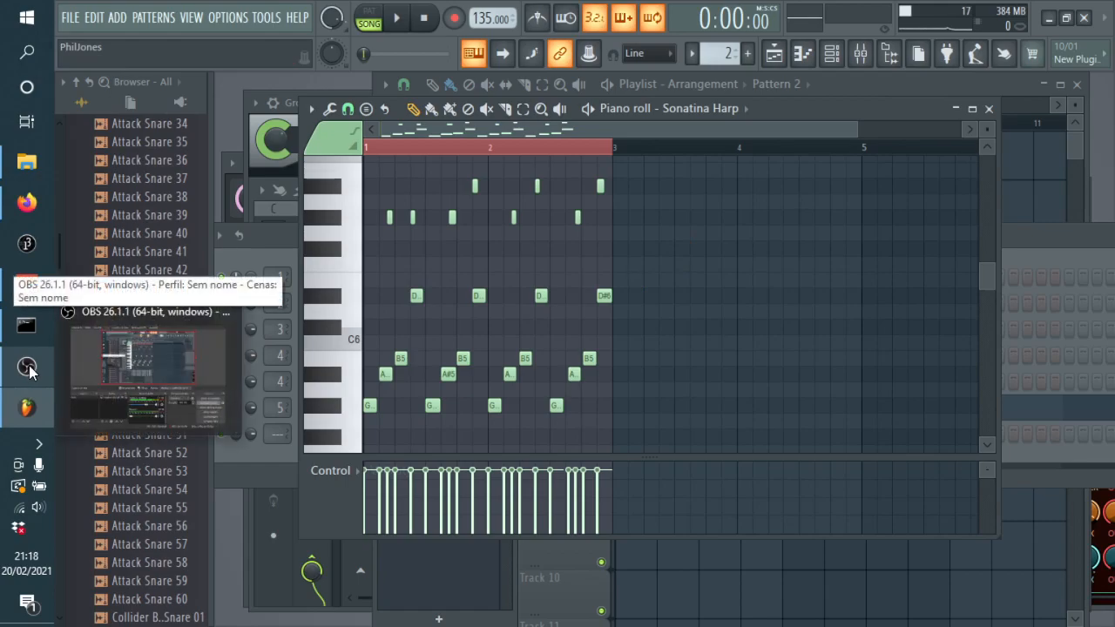
{"action": "left_click", "coordinate": [27, 369]}
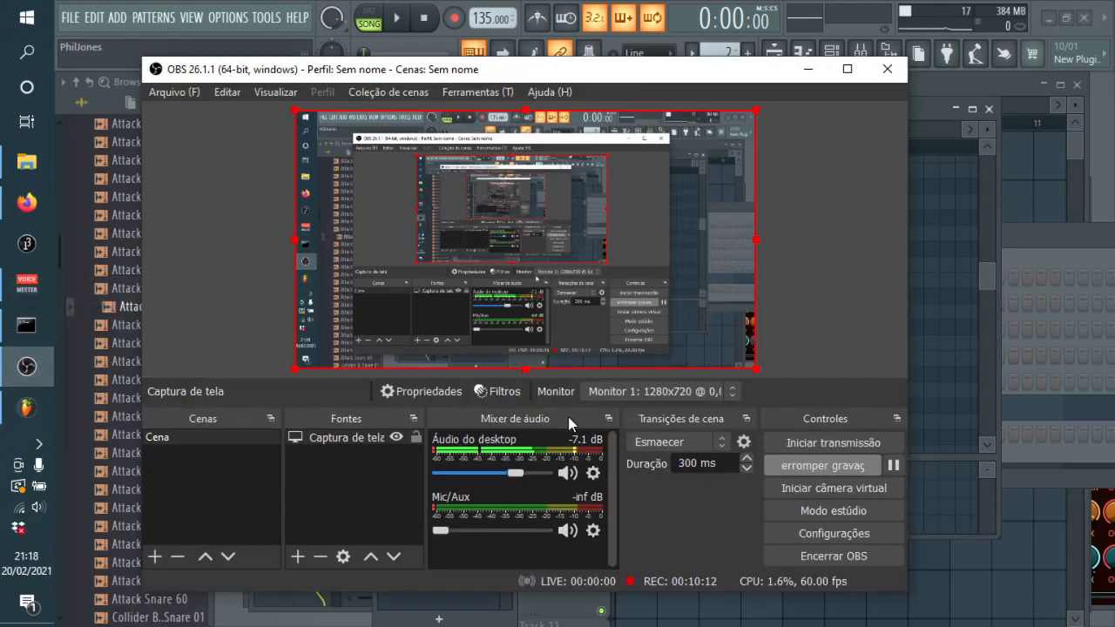